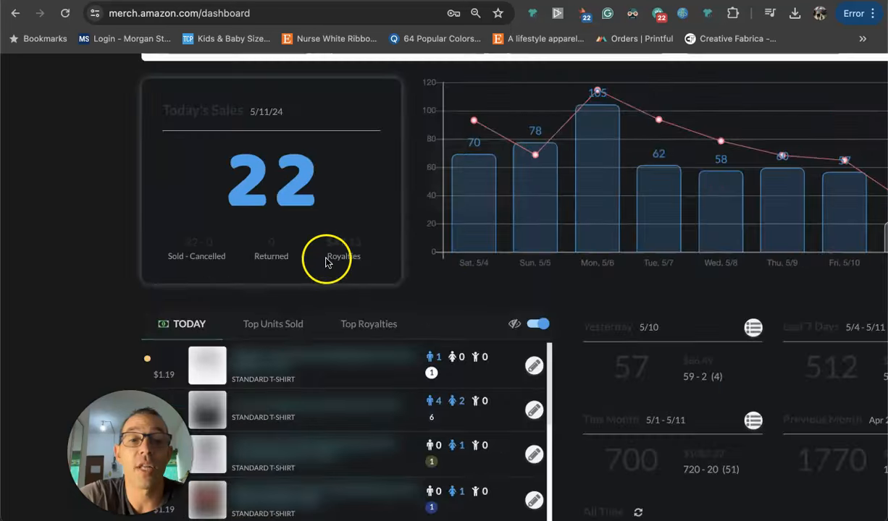
Step: Examine the daily and monthly sales figures on the Merch by Amazon dashboard
{"action": "scroll", "coordinate": [462, 264], "scroll_direction": "down", "scroll_amount": 2}
{"action": "scroll", "coordinate": [730, 389], "scroll_direction": "up", "scroll_amount": 3, "text": "ctrl"}
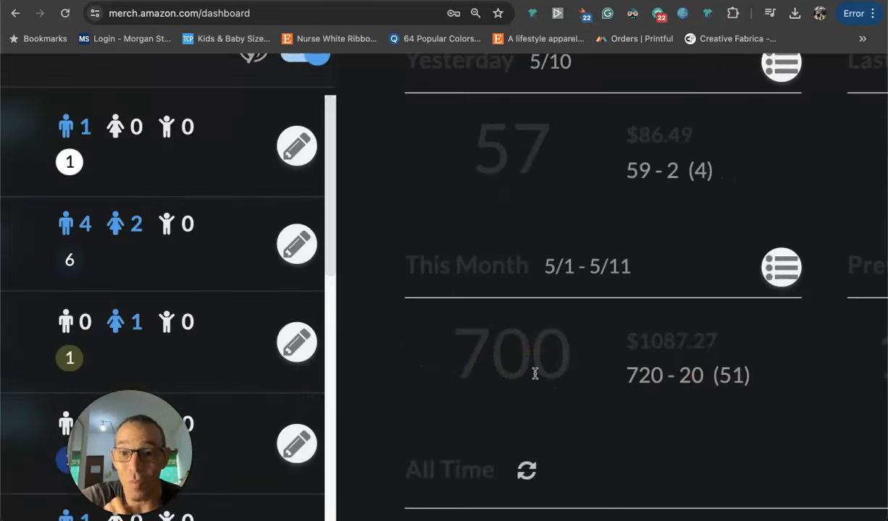
{"action": "scroll", "coordinate": [669, 353], "scroll_direction": "down", "scroll_amount": 3, "text": "ctrl"}
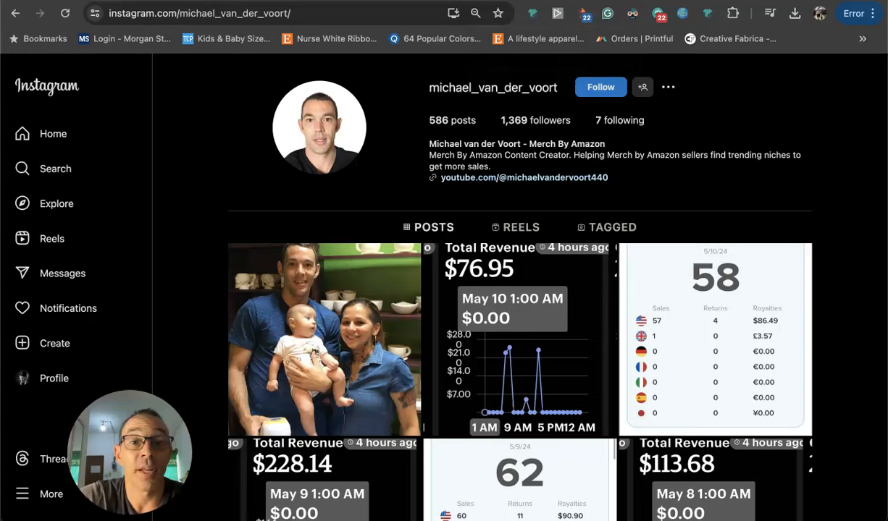
Step: Browse the Instagram profile's posts showing daily sales and revenue from May back to late April
{"action": "scroll", "coordinate": [531, 178], "scroll_direction": "down", "scroll_amount": 1}
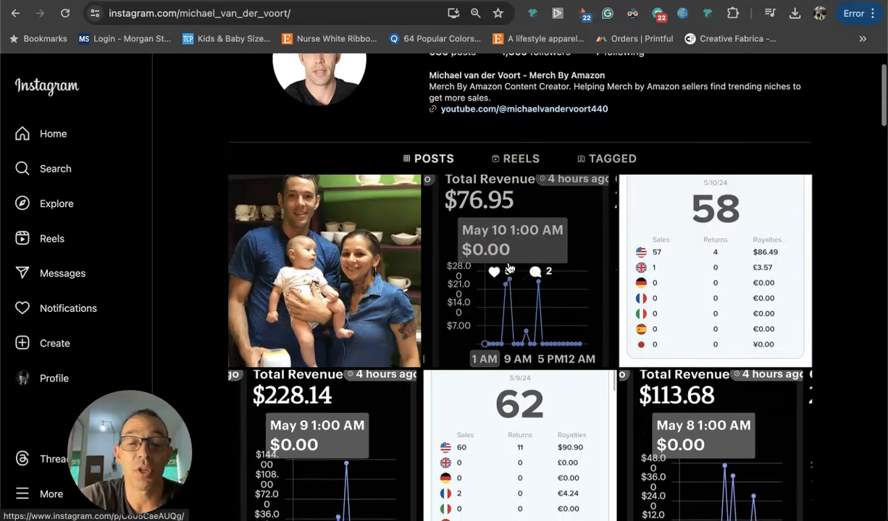
{"action": "scroll", "coordinate": [509, 268], "scroll_direction": "down", "scroll_amount": 1}
{"action": "scroll", "coordinate": [508, 269], "scroll_direction": "down", "scroll_amount": 3}
{"action": "scroll", "coordinate": [509, 268], "scroll_direction": "down", "scroll_amount": 10}
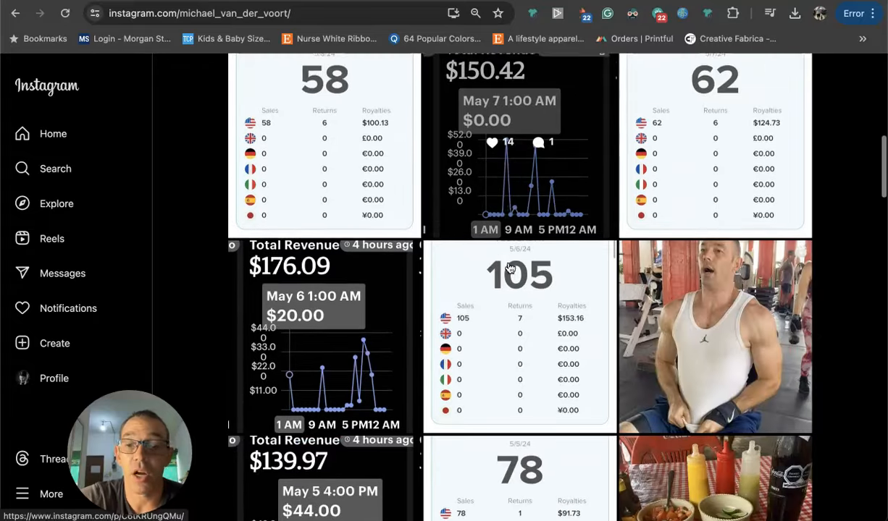
{"action": "scroll", "coordinate": [509, 269], "scroll_direction": "down", "scroll_amount": 8}
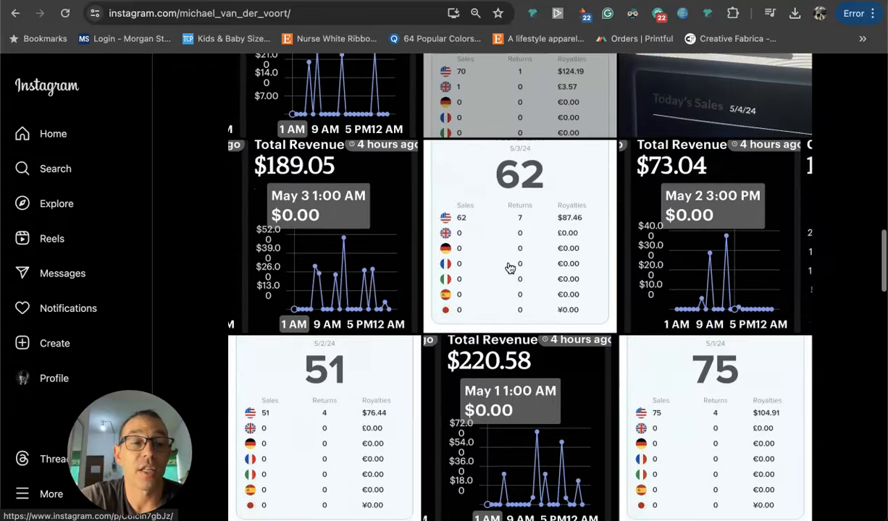
{"action": "scroll", "coordinate": [509, 269], "scroll_direction": "down", "scroll_amount": 6}
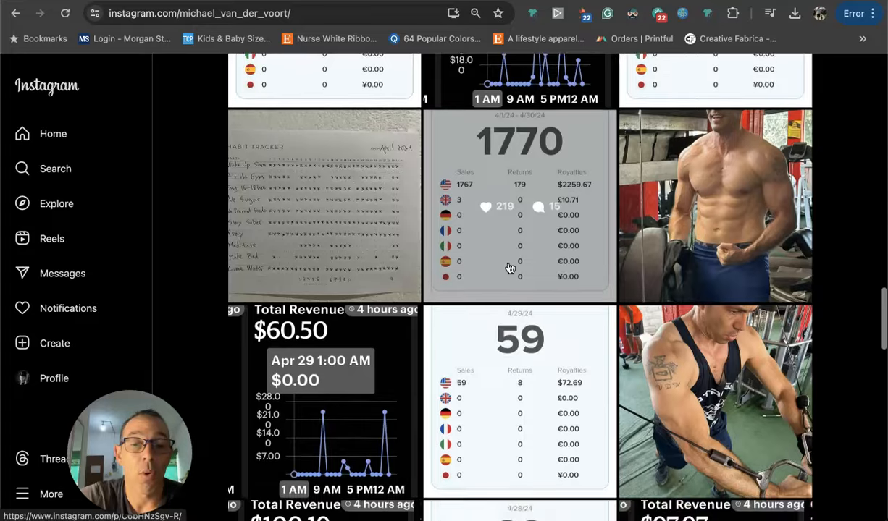
{"action": "scroll", "coordinate": [509, 269], "scroll_direction": "down", "scroll_amount": 1}
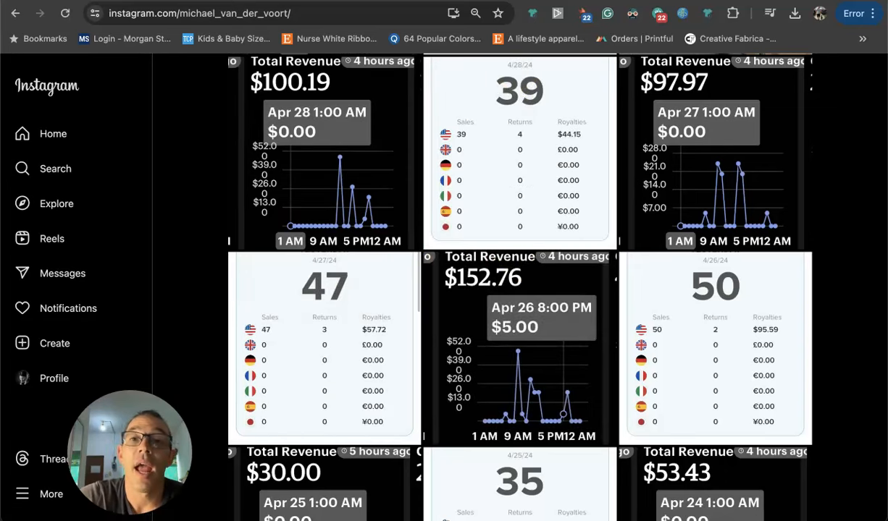
Step: Switch to YouTube and look over the page of the video "5 Low Competition JUNETEENTH Niches For Merch By Amazon"
{"action": "left_click", "coordinate": [514, 8]}
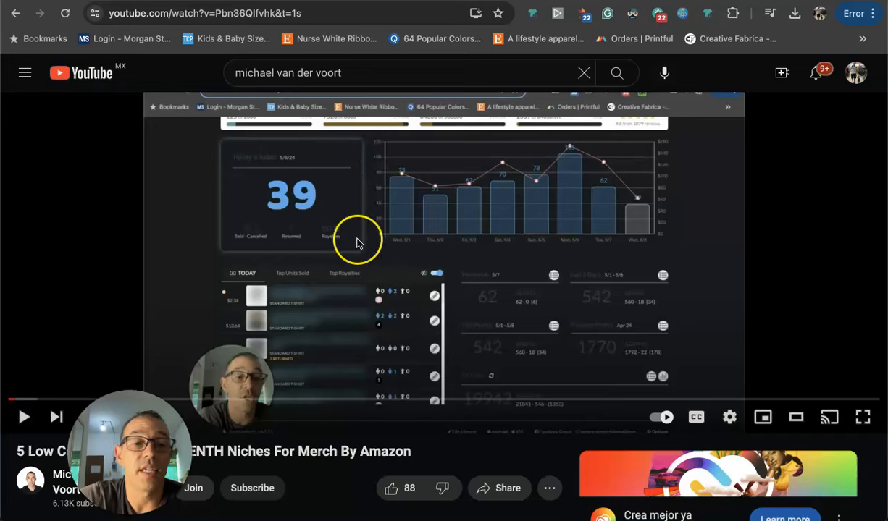
{"action": "scroll", "coordinate": [357, 242], "scroll_direction": "down", "scroll_amount": 1}
{"action": "scroll", "coordinate": [356, 242], "scroll_direction": "up", "scroll_amount": 1}
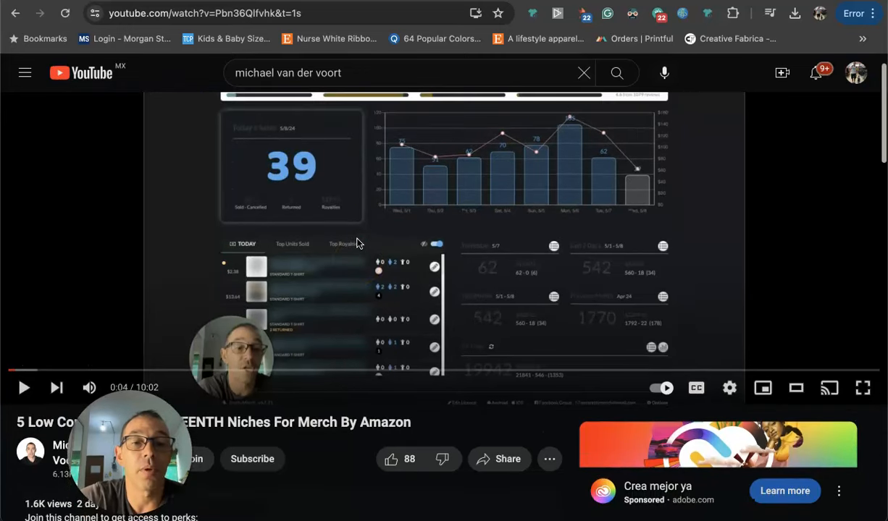
{"action": "scroll", "coordinate": [356, 242], "scroll_direction": "down", "scroll_amount": 1}
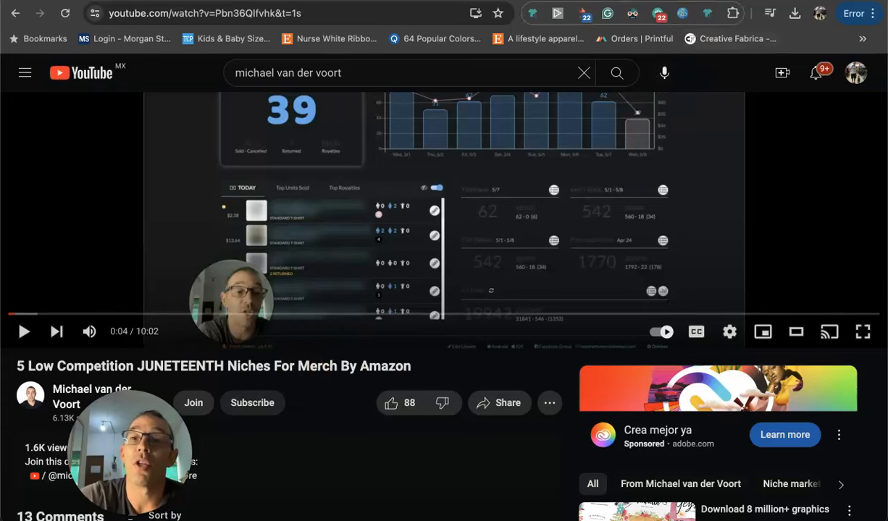
Step: Switch to Ideogram and review the features and monthly prices of its subscription plans
{"action": "left_click", "coordinate": [716, 1]}
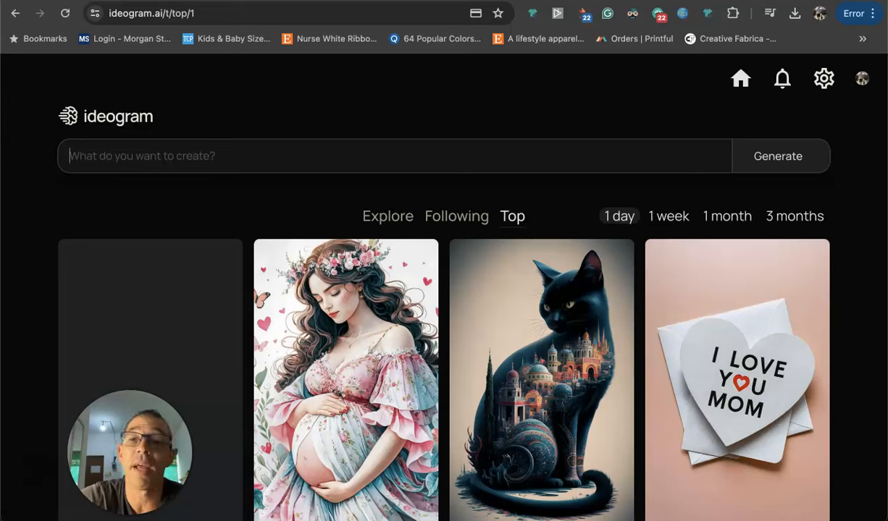
{"action": "left_click", "coordinate": [823, 78]}
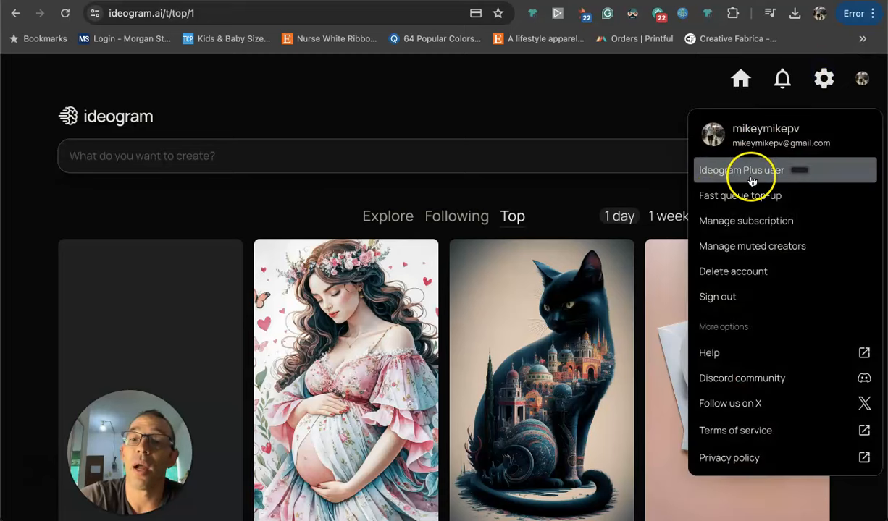
{"action": "left_click", "coordinate": [759, 222]}
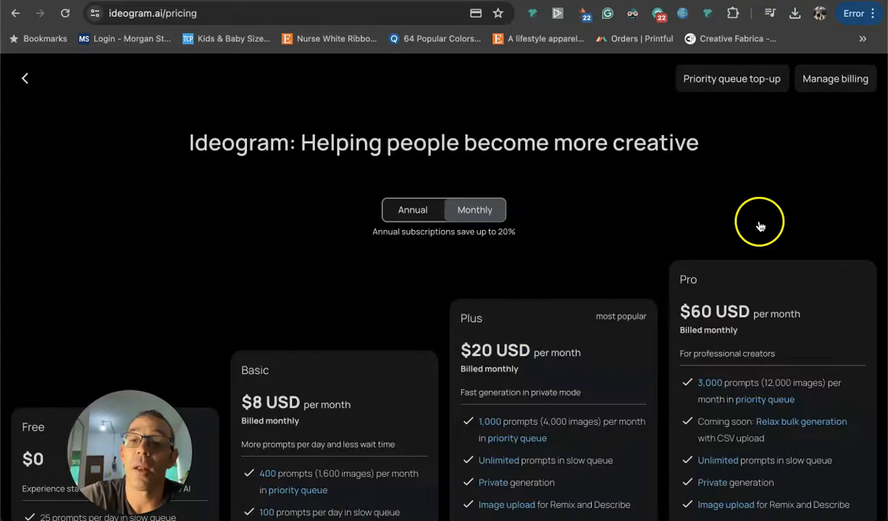
{"action": "scroll", "coordinate": [590, 235], "scroll_direction": "down", "scroll_amount": 3}
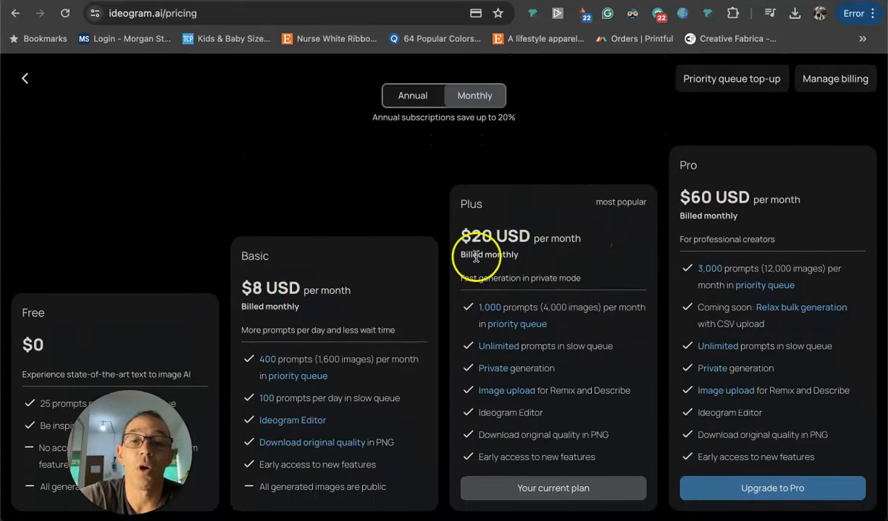
{"action": "scroll", "coordinate": [562, 316], "scroll_direction": "down", "scroll_amount": 1}
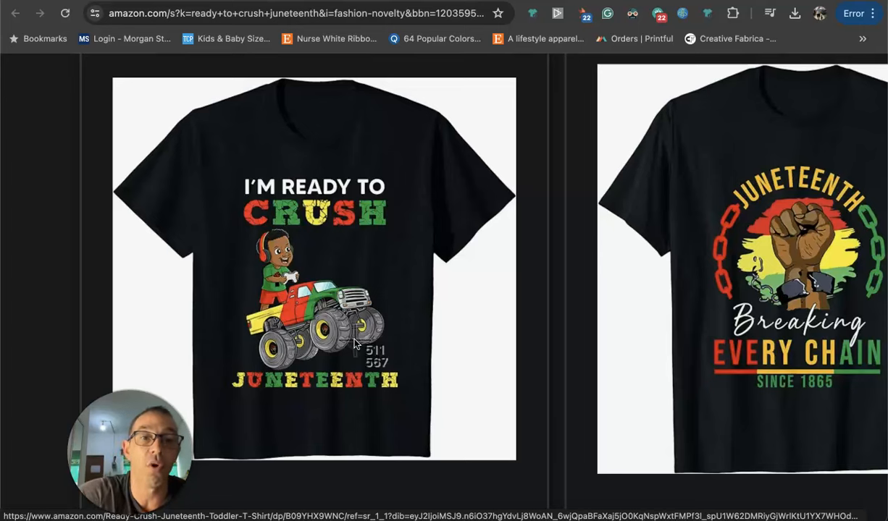
Step: Capture a screenshot of the "I'm Ready to Crush Juneteenth" monster truck design on Amazon and return to Ideogram's creation page
{"action": "left_click_drag", "start_coordinate": [220, 163], "coordinate": [416, 415]}
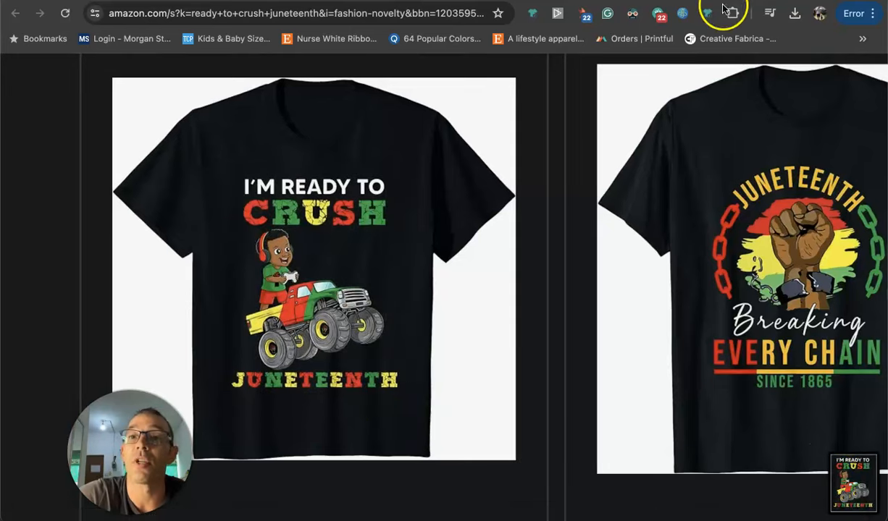
{"action": "key", "text": "ctrl+Tab"}
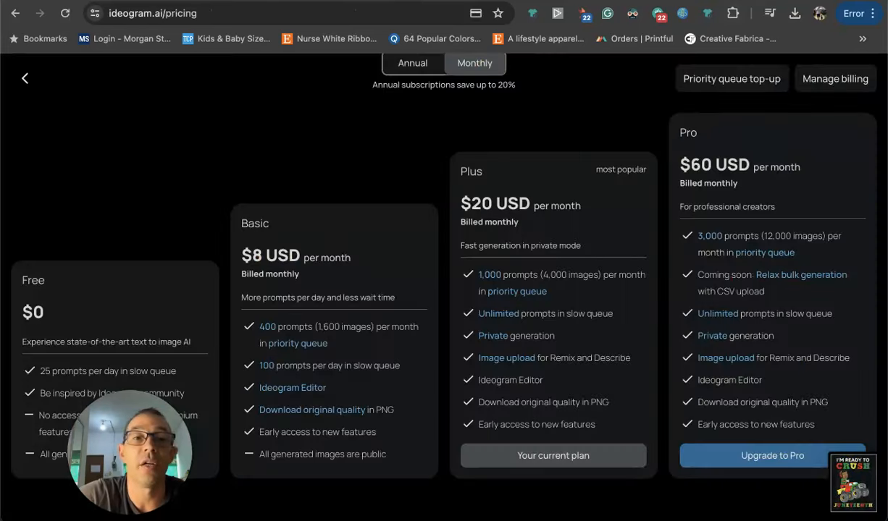
{"action": "left_click", "coordinate": [24, 83]}
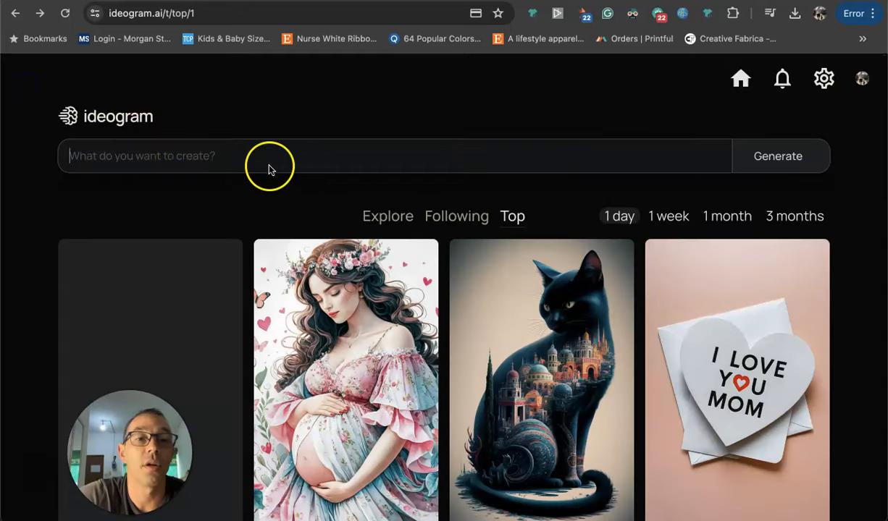
Step: Upload the desktop image "Screenshot 2024-05-11 at 9.54.41 a.m." to the Ideogram prompt
{"action": "left_click", "coordinate": [268, 165]}
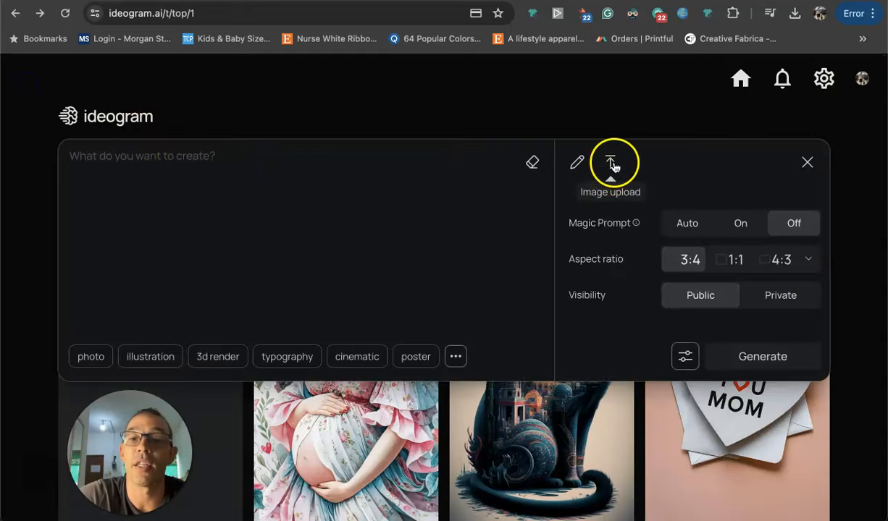
{"action": "left_click", "coordinate": [612, 166]}
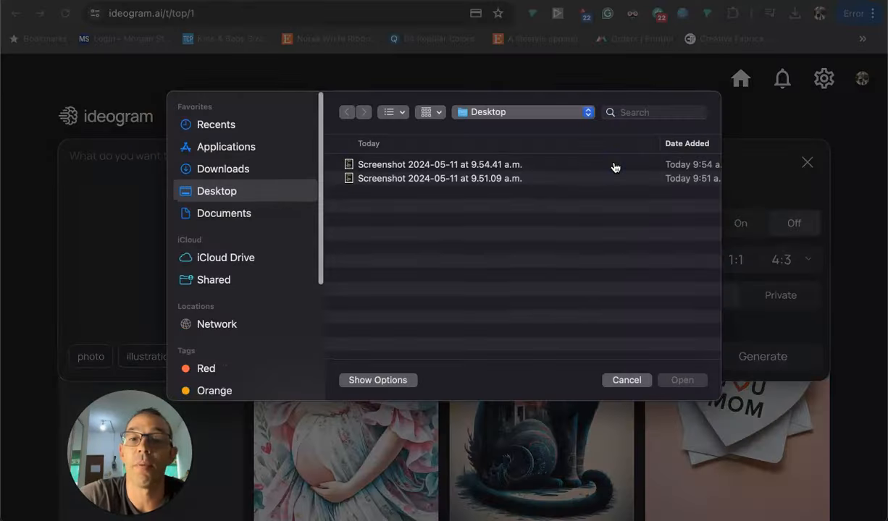
{"action": "left_click", "coordinate": [470, 166]}
{"action": "double_click", "coordinate": [469, 166]}
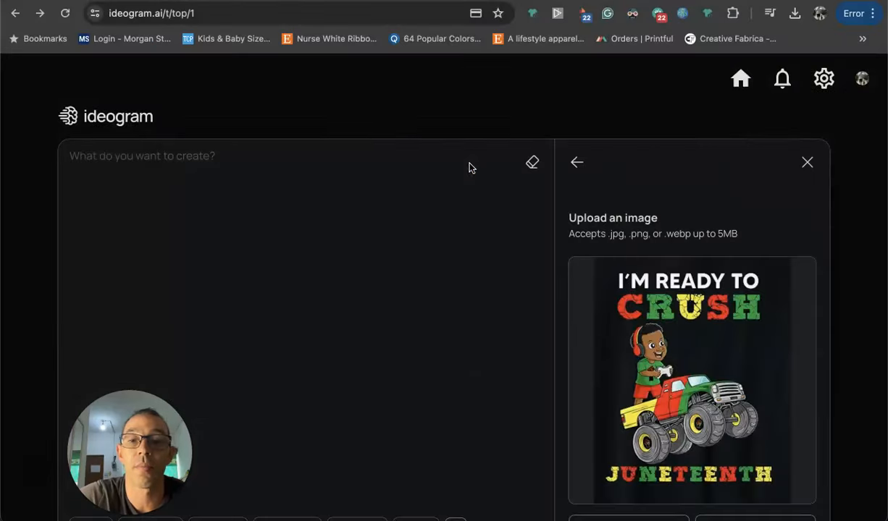
Step: Generate a text prompt from the uploaded monster truck design with Describe
{"action": "left_click", "coordinate": [578, 90]}
{"action": "scroll", "coordinate": [578, 89], "scroll_direction": "down", "scroll_amount": 1}
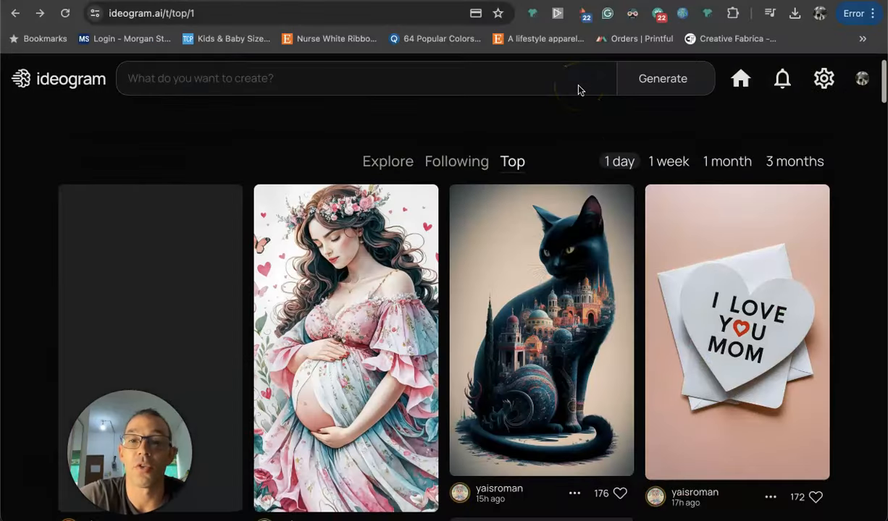
{"action": "left_click", "coordinate": [516, 80]}
{"action": "left_click", "coordinate": [512, 454]}
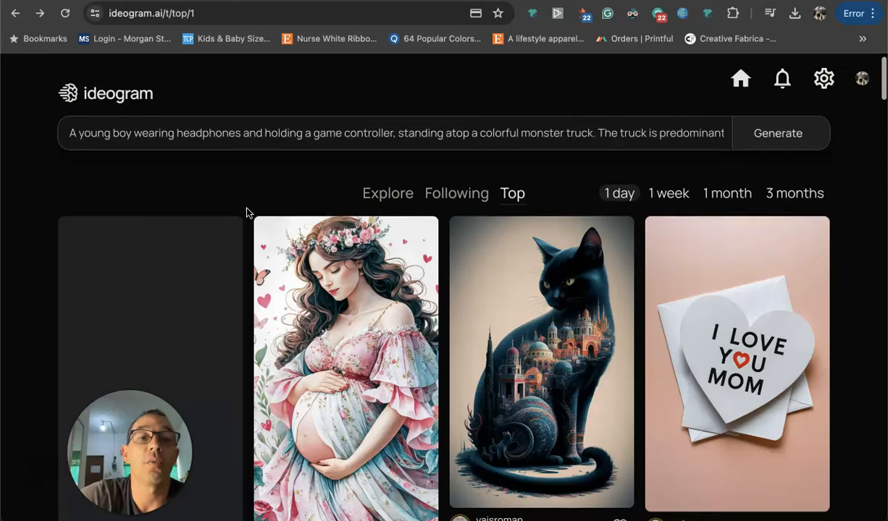
Step: Insert "african american" before "boy" in the prompt and generate the images
{"action": "left_click", "coordinate": [394, 133]}
{"action": "type", "text": ","}
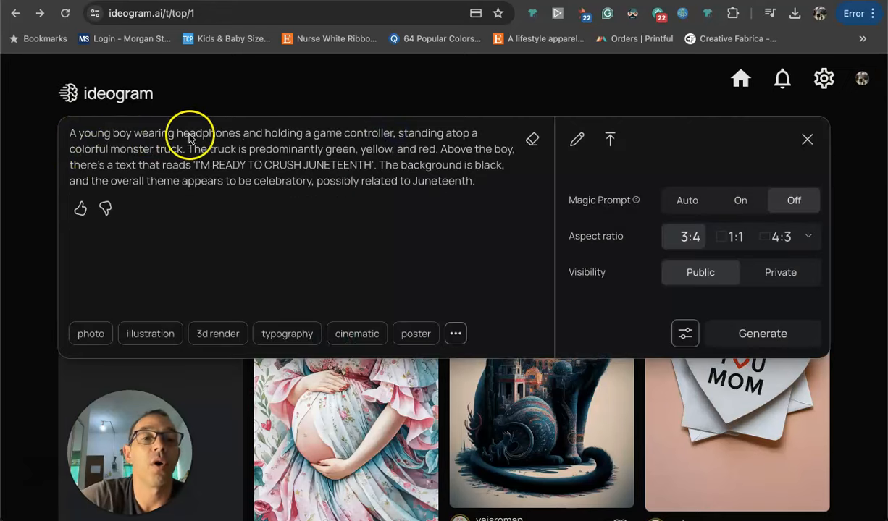
{"action": "left_click", "coordinate": [110, 140]}
{"action": "type", "text": "african american"}
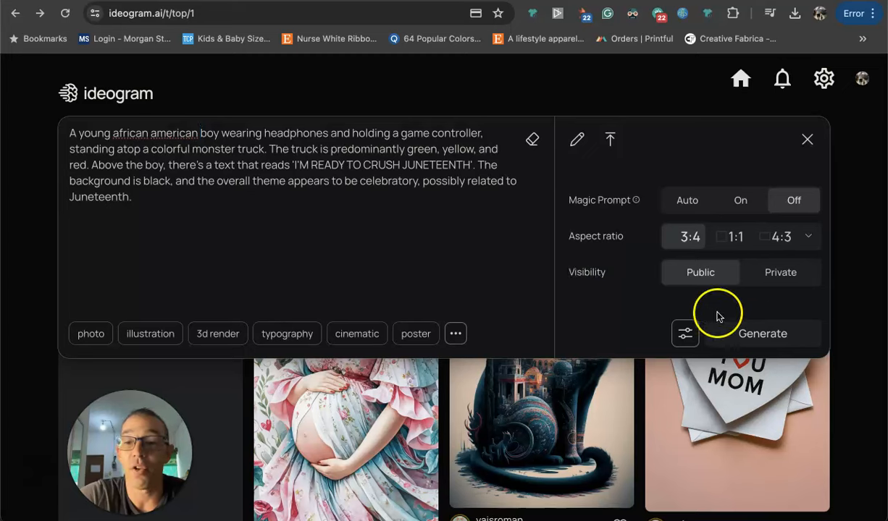
{"action": "left_click", "coordinate": [761, 334]}
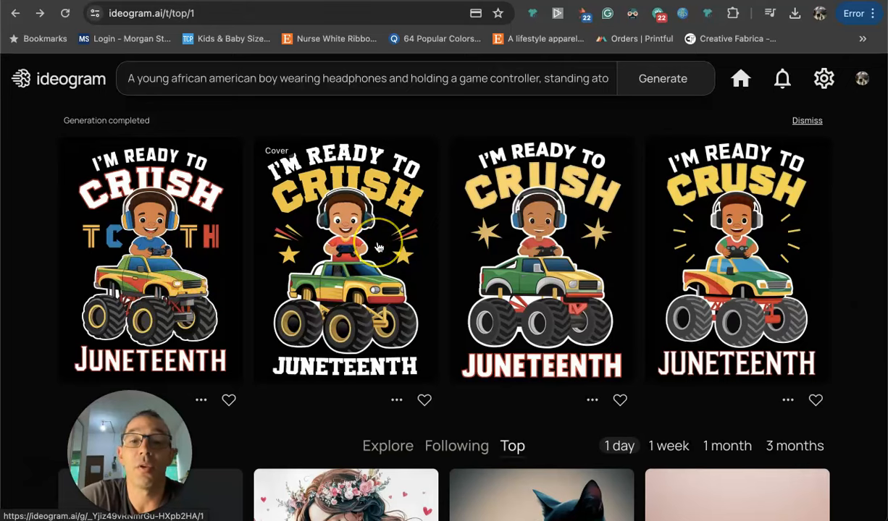
Step: Compare the generated monster truck designs up close and open the second one, marked as the cover
{"action": "scroll", "coordinate": [376, 247], "scroll_direction": "up", "scroll_amount": 3}
{"action": "scroll", "coordinate": [377, 248], "scroll_direction": "up", "scroll_amount": 2}
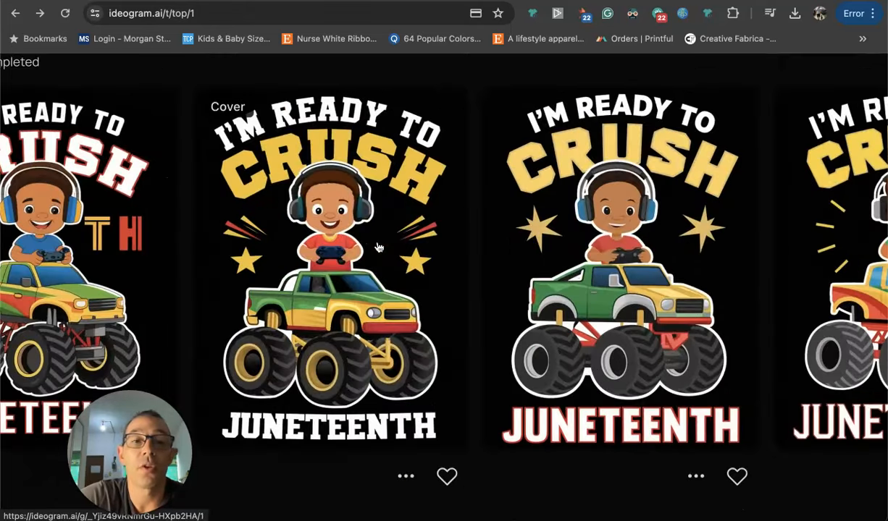
{"action": "scroll", "coordinate": [377, 248], "scroll_direction": "down", "scroll_amount": 1}
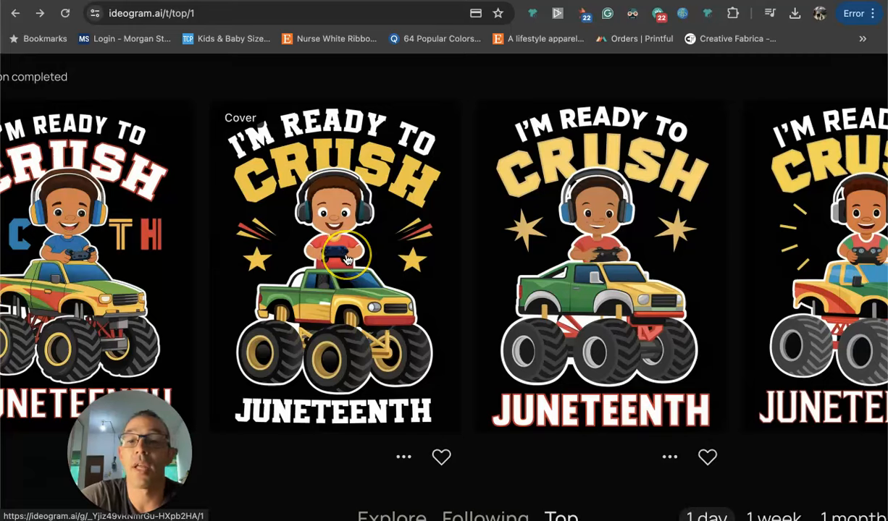
{"action": "scroll", "coordinate": [318, 268], "scroll_direction": "right", "scroll_amount": 1}
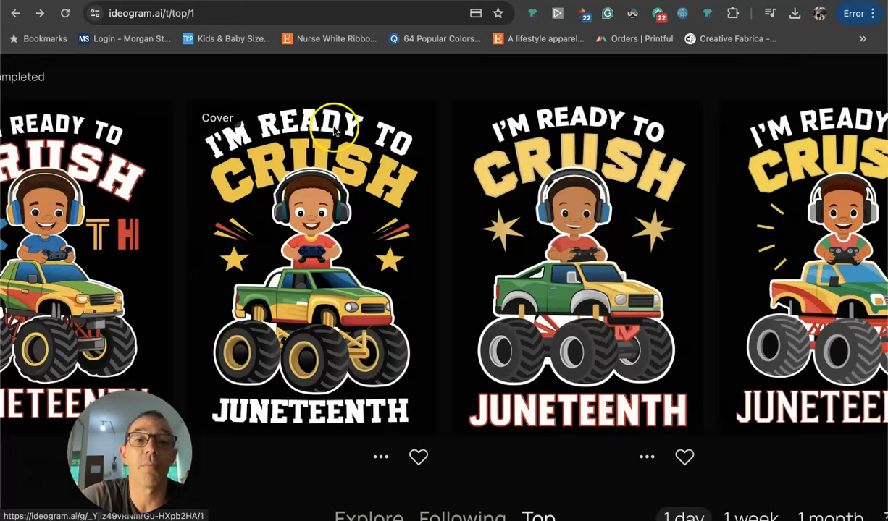
{"action": "scroll", "coordinate": [314, 234], "scroll_direction": "down", "scroll_amount": 3}
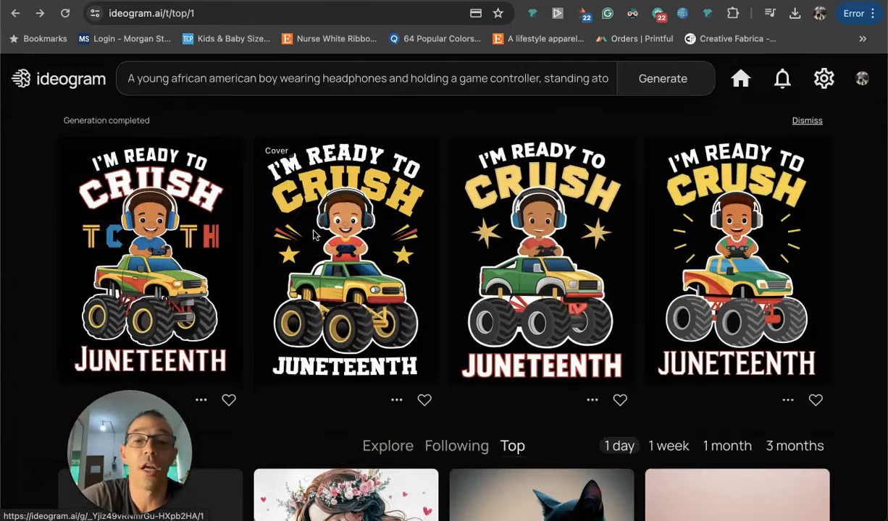
{"action": "left_click", "coordinate": [367, 227]}
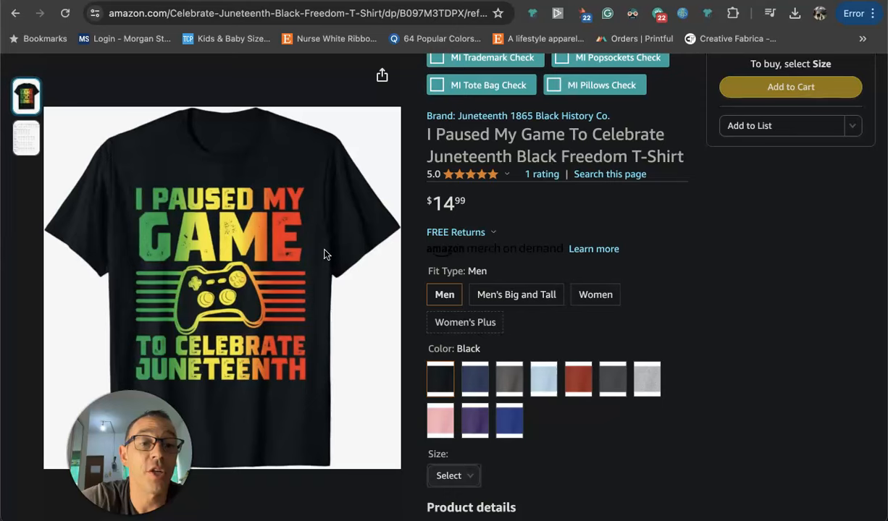
Step: Capture a screenshot of the "I Paused My Game To Celebrate Juneteenth" shirt design on Amazon and switch back to Ideogram
{"action": "scroll", "coordinate": [325, 254], "scroll_direction": "down", "scroll_amount": 1}
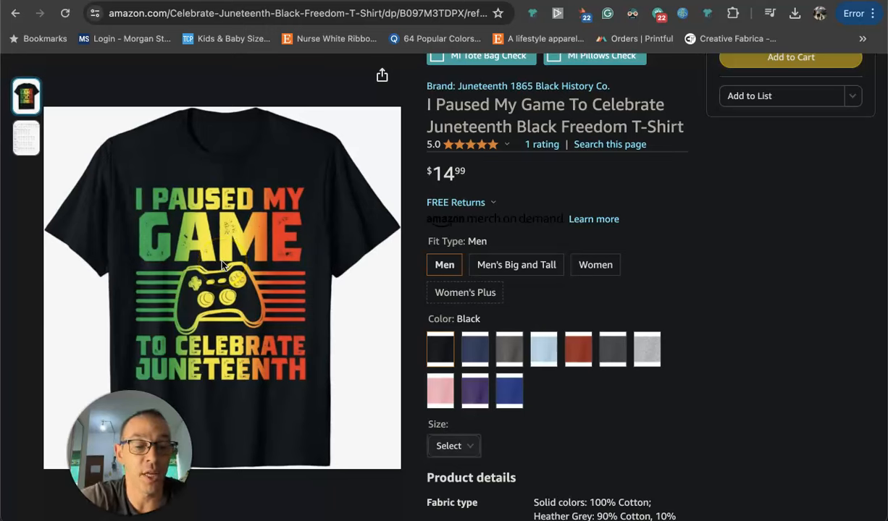
{"action": "key", "text": "super+shift+4"}
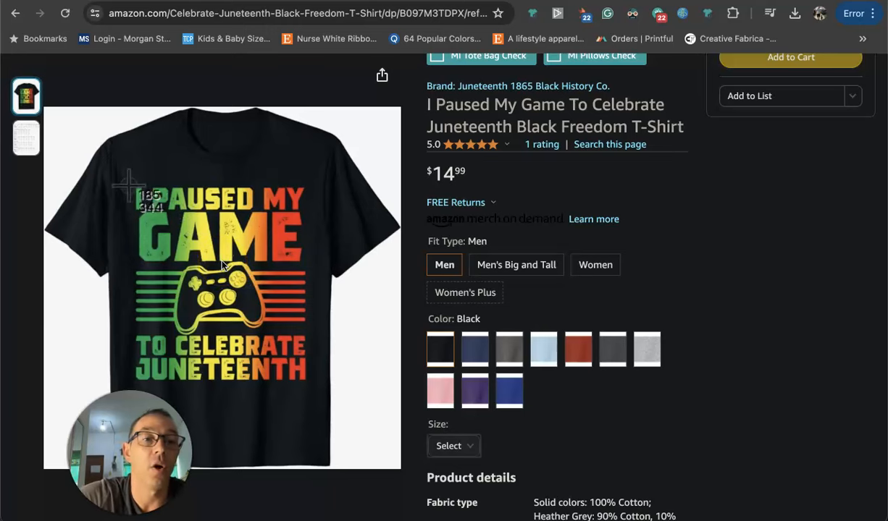
{"action": "left_click_drag", "start_coordinate": [123, 177], "coordinate": [319, 391]}
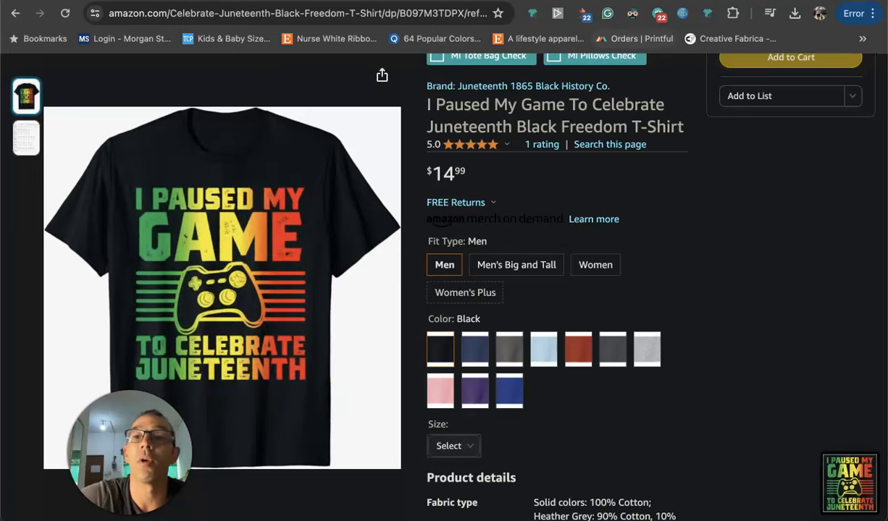
{"action": "key", "text": "ctrl+Tab"}
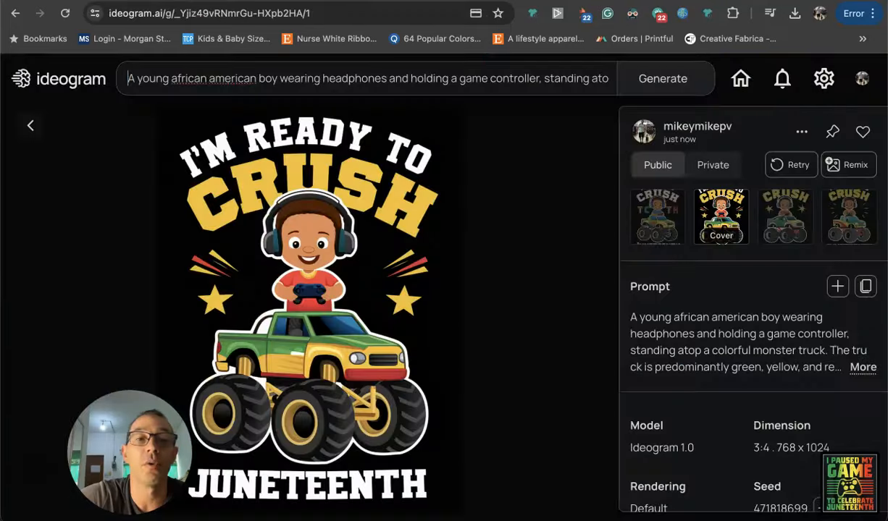
Step: Start a new prompt from the Ideogram home page and upload "Screenshot 2024-05-11 at 9.58.19 a.m." from the Desktop folder
{"action": "left_click", "coordinate": [60, 83]}
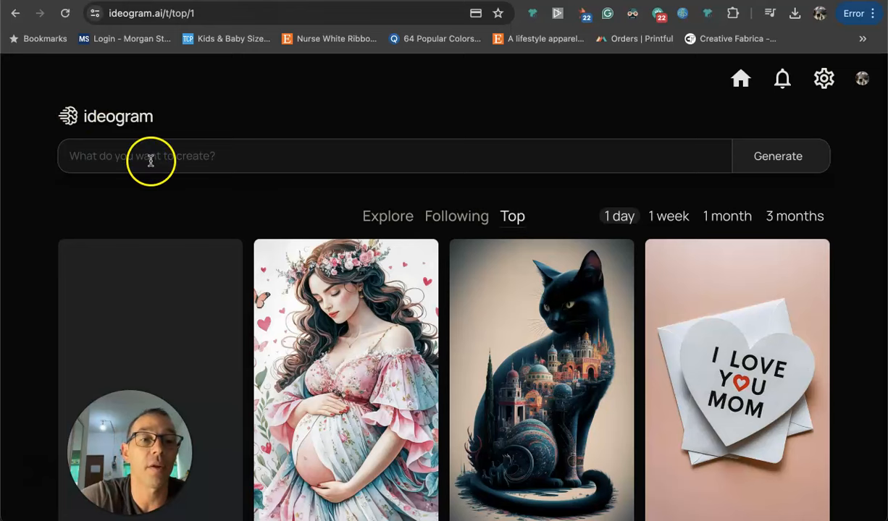
{"action": "left_click", "coordinate": [781, 160]}
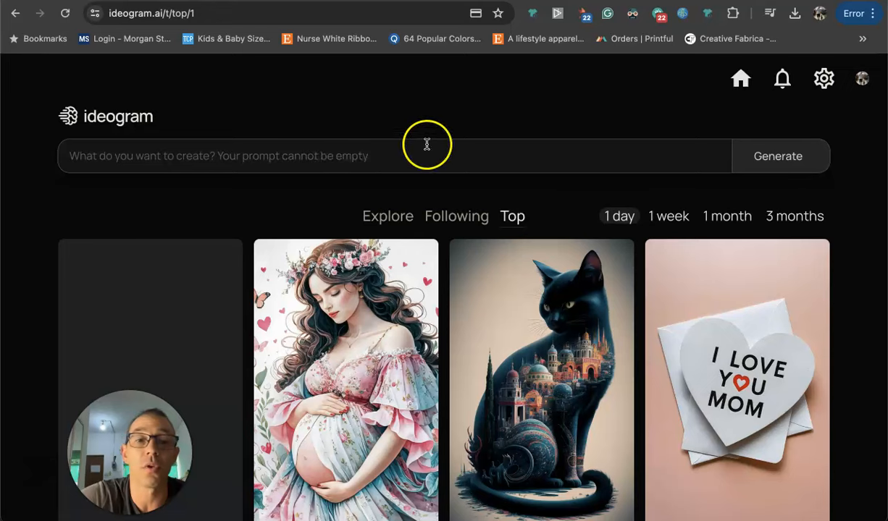
{"action": "left_click", "coordinate": [340, 150]}
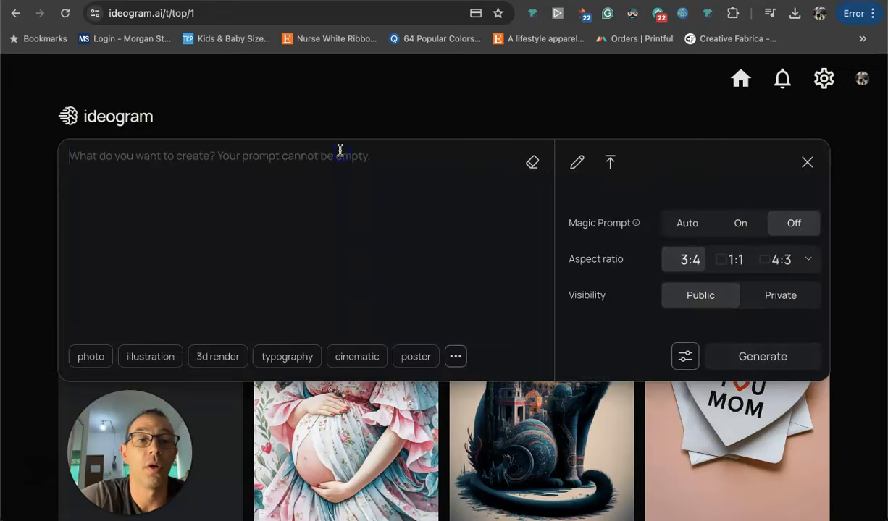
{"action": "left_click", "coordinate": [608, 165]}
{"action": "left_click", "coordinate": [442, 165]}
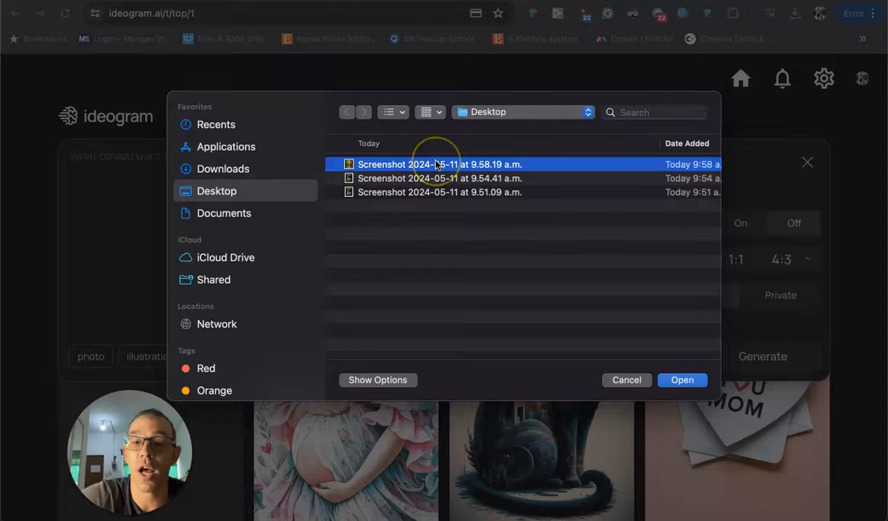
{"action": "double_click", "coordinate": [437, 165]}
Step: Produce a text prompt from the uploaded game controller design with Describe and generate images from it at 3:4
{"action": "left_click", "coordinate": [632, 100]}
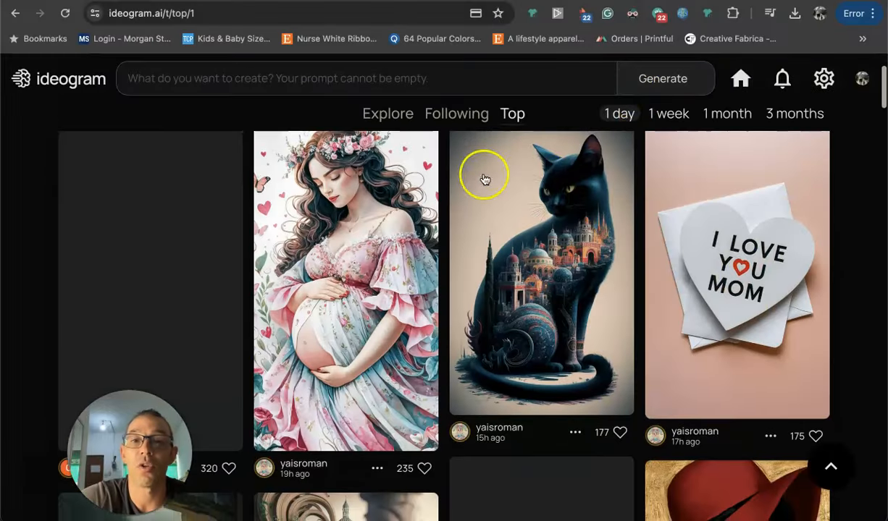
{"action": "left_click", "coordinate": [465, 81]}
{"action": "left_click", "coordinate": [503, 452]}
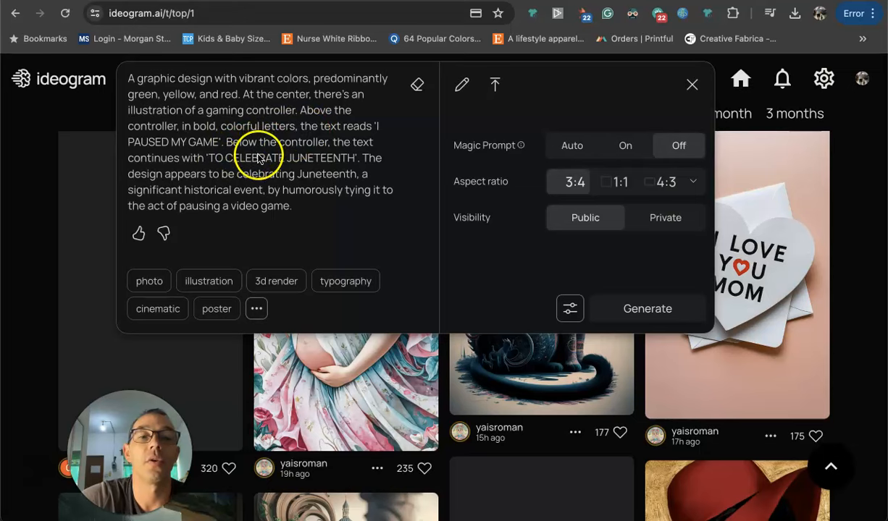
{"action": "left_click", "coordinate": [636, 309]}
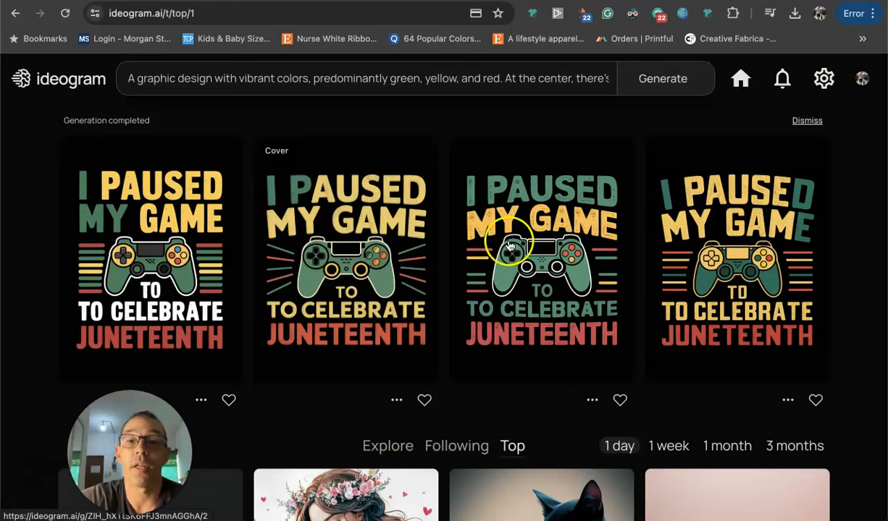
Step: Open the third generated "I Paused My Game" design and compare it with the original shirt on Amazon
{"action": "left_click", "coordinate": [539, 241]}
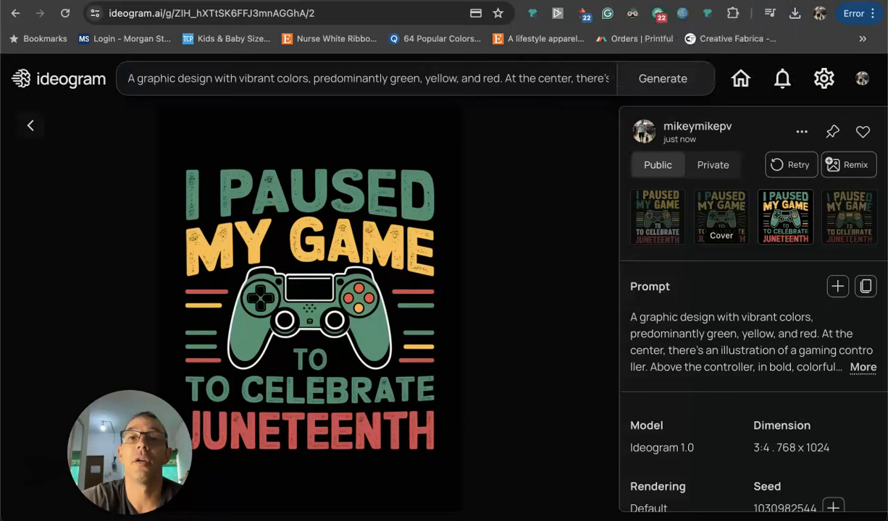
{"action": "left_click", "coordinate": [405, 2]}
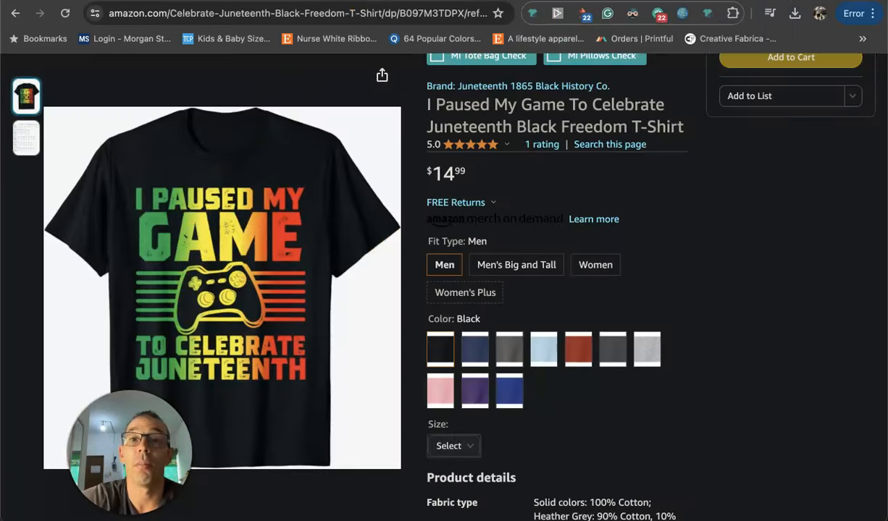
{"action": "key", "text": "ctrl+shift+Tab"}
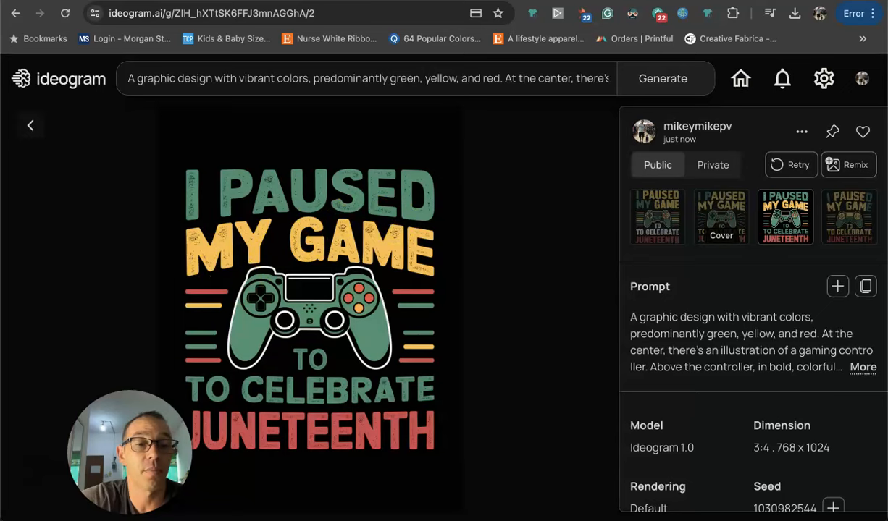
Step: Save the opened "I Paused My Game" image to the Downloads folder
{"action": "scroll", "coordinate": [140, 231], "scroll_direction": "down", "scroll_amount": 1}
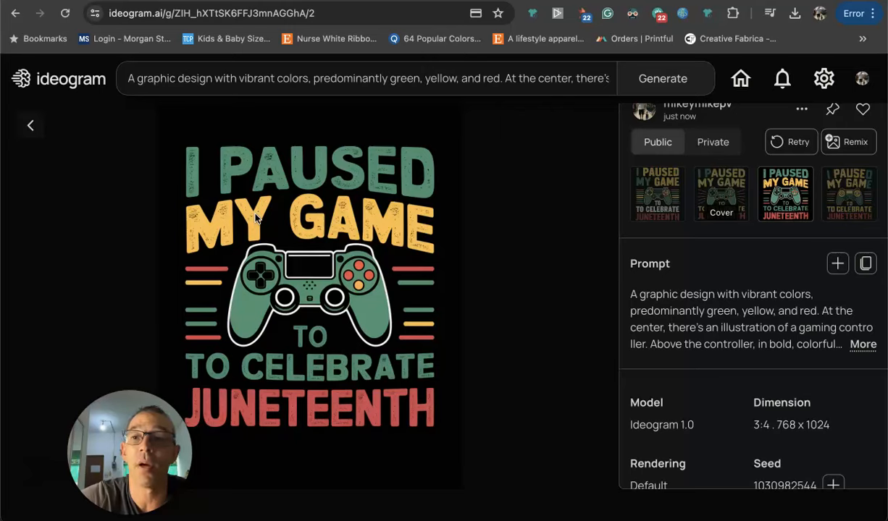
{"action": "right_click", "coordinate": [295, 232]}
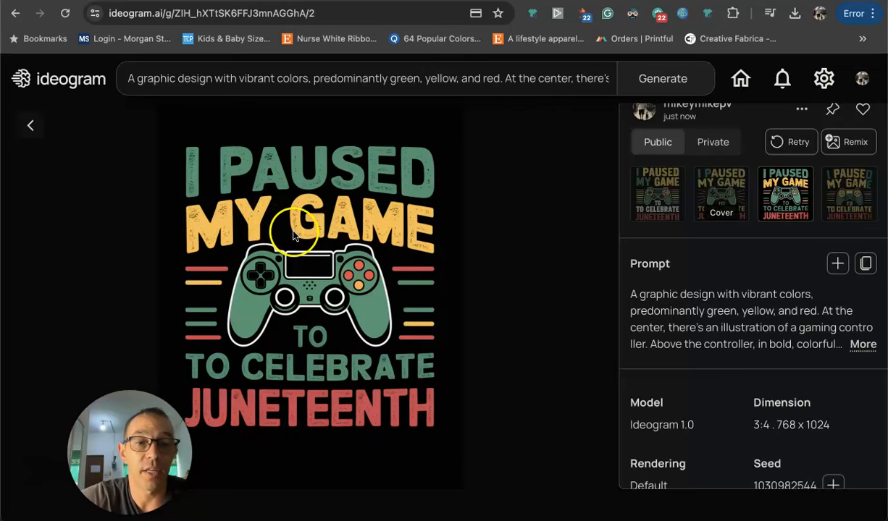
{"action": "left_click", "coordinate": [338, 255]}
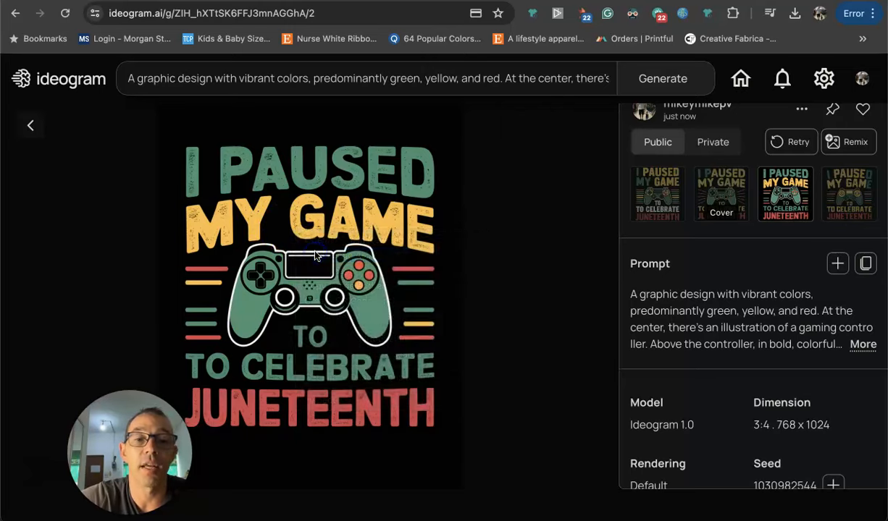
{"action": "left_click", "coordinate": [554, 284]}
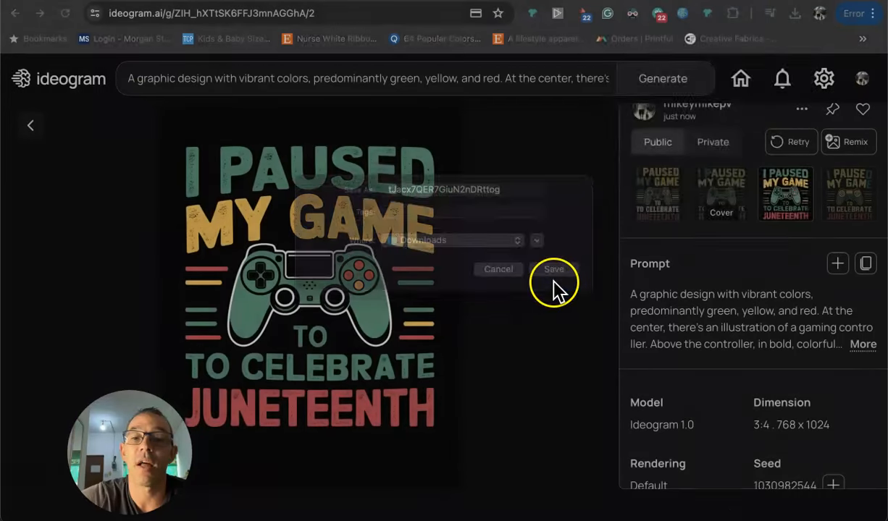
Step: Switch to Canva and create a blank custom-size design of 4500 × 5400 px
{"action": "key", "text": "ctrl+Tab"}
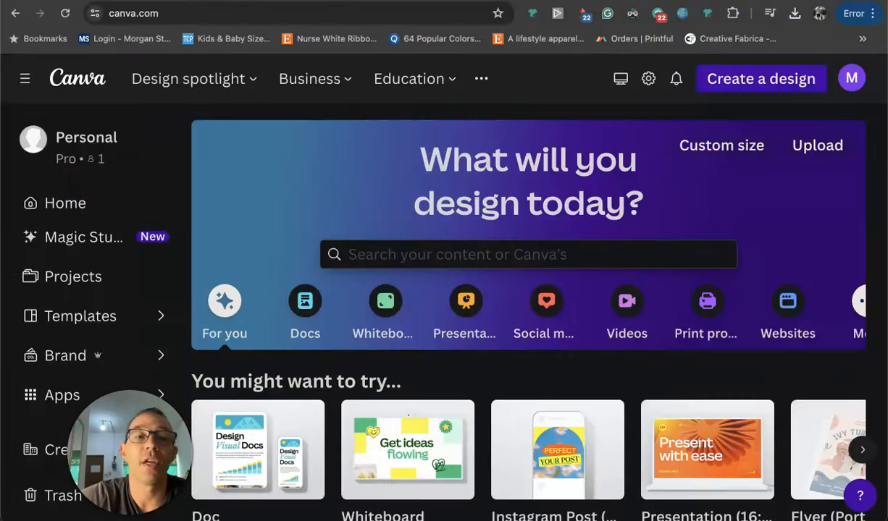
{"action": "left_click", "coordinate": [721, 145]}
{"action": "left_click", "coordinate": [567, 323]}
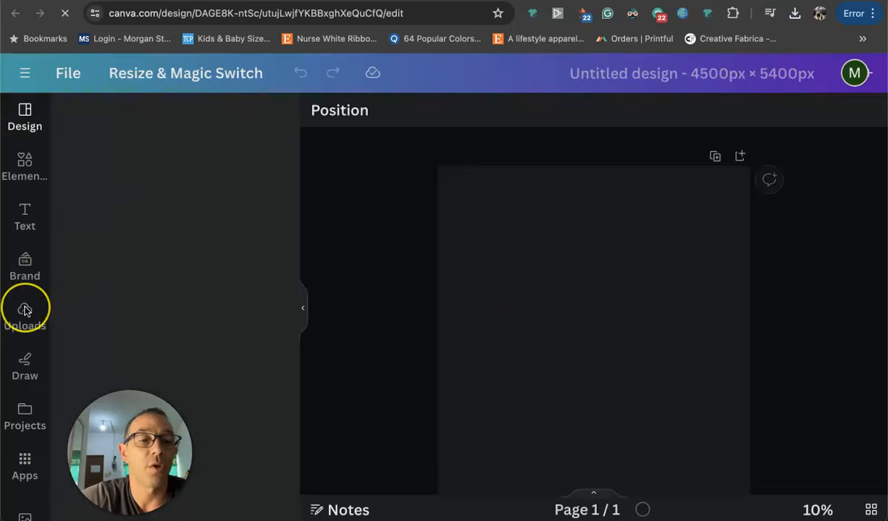
Step: Search the Canva apps for "pixel" and open Pixel Enhancer
{"action": "scroll", "coordinate": [25, 310], "scroll_direction": "down", "scroll_amount": 4}
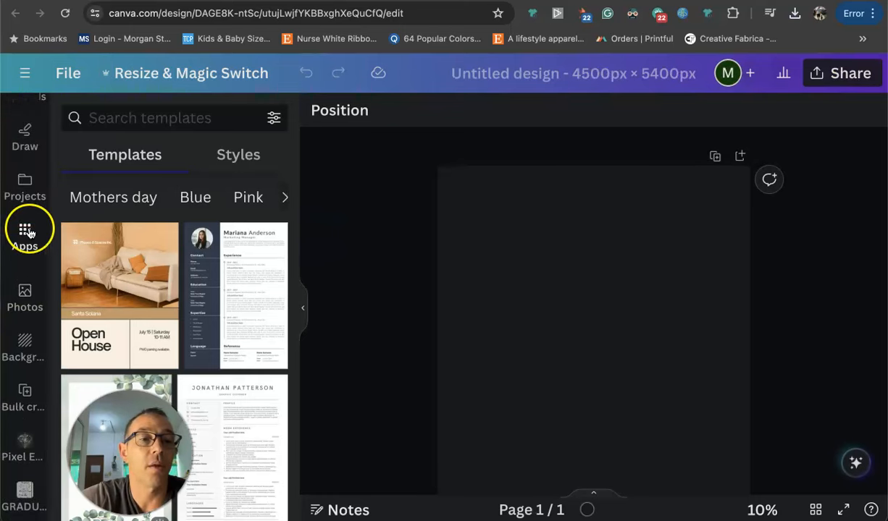
{"action": "left_click", "coordinate": [26, 231]}
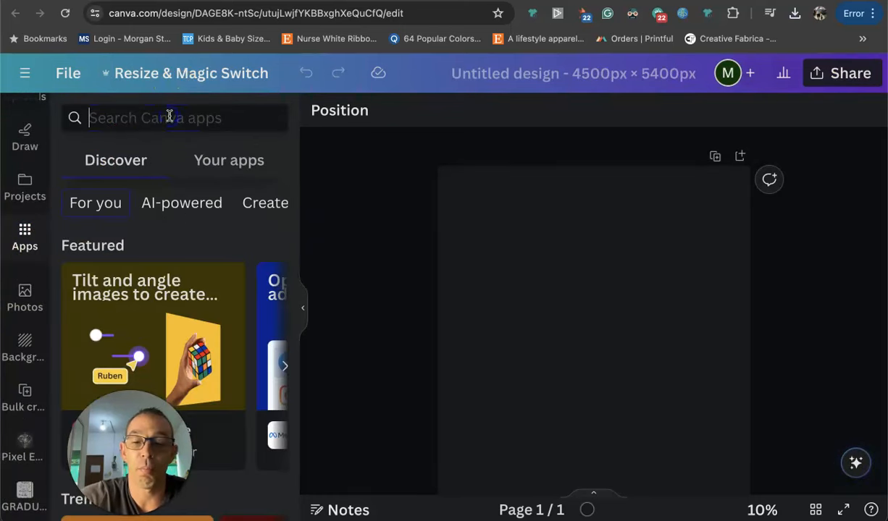
{"action": "type", "text": "pixel"}
{"action": "key", "text": "Return"}
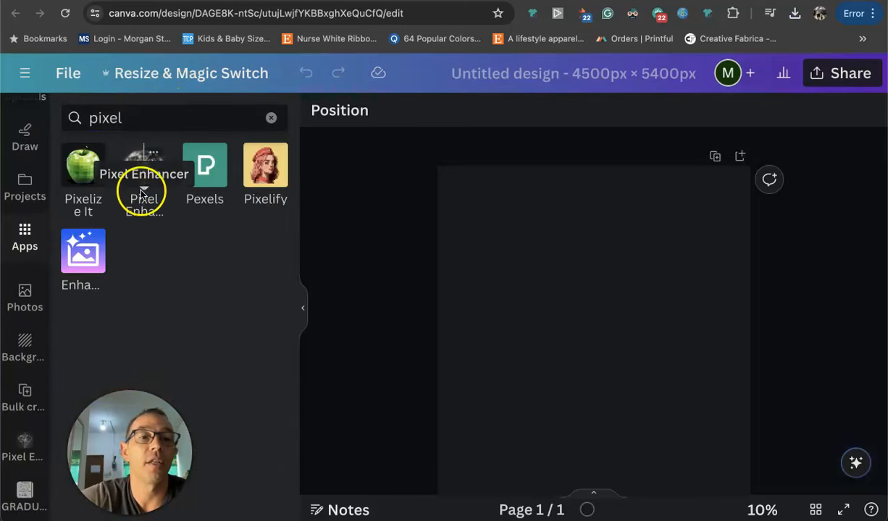
{"action": "left_click", "coordinate": [141, 197]}
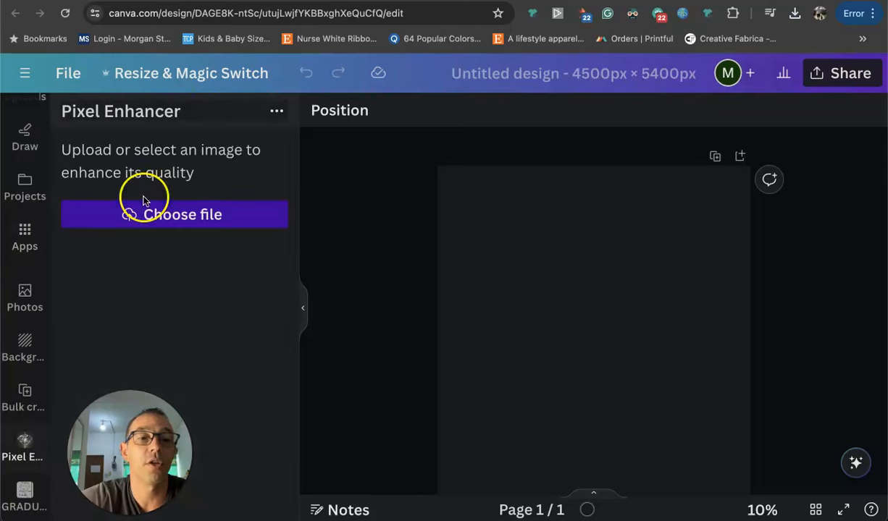
Step: Enhance tJacx7QER7GiuN2nDRttog.png from the Downloads folder and add the enhanced image to the design
{"action": "left_click", "coordinate": [155, 214]}
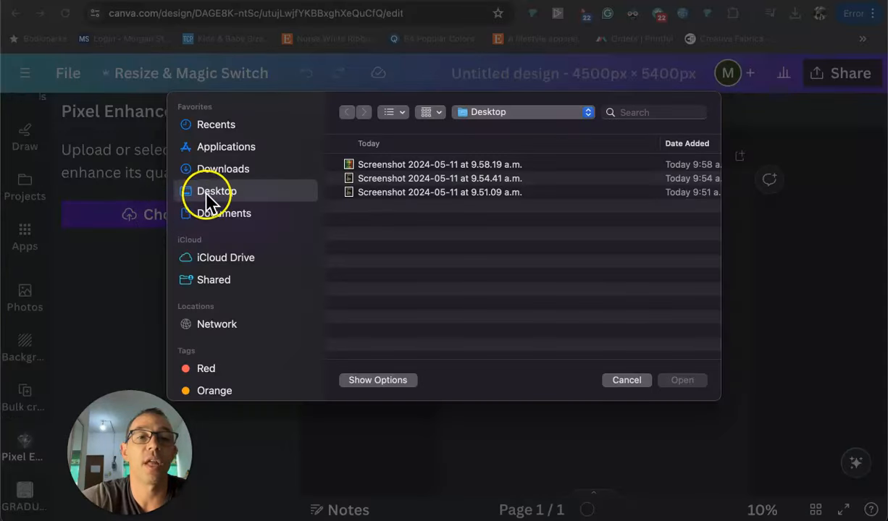
{"action": "left_click", "coordinate": [245, 168]}
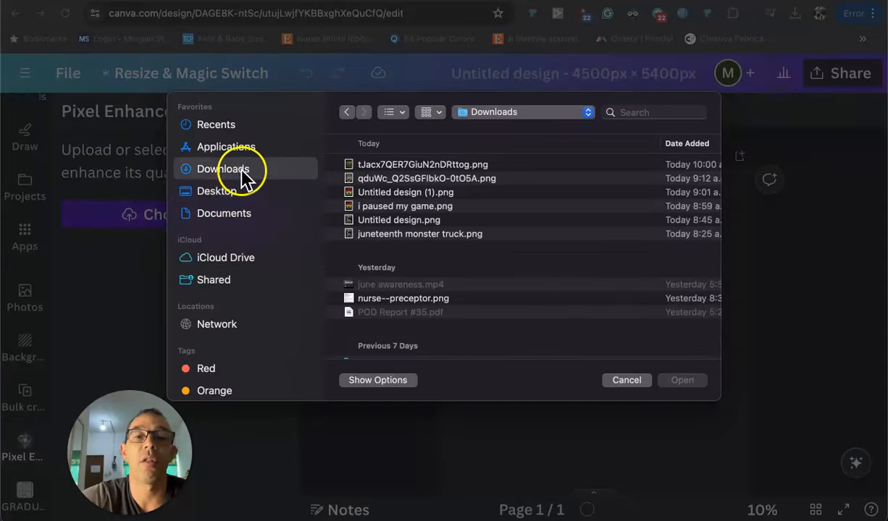
{"action": "left_click", "coordinate": [388, 165]}
{"action": "double_click", "coordinate": [391, 166]}
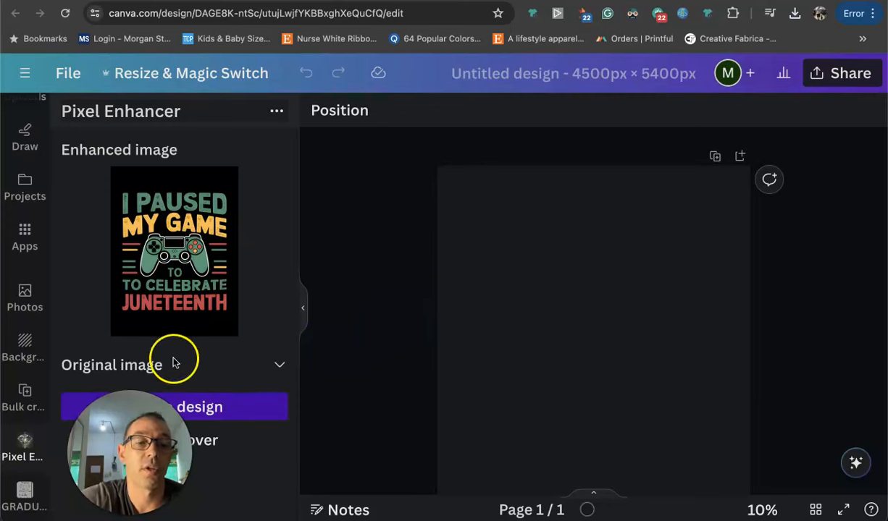
{"action": "left_click", "coordinate": [174, 407]}
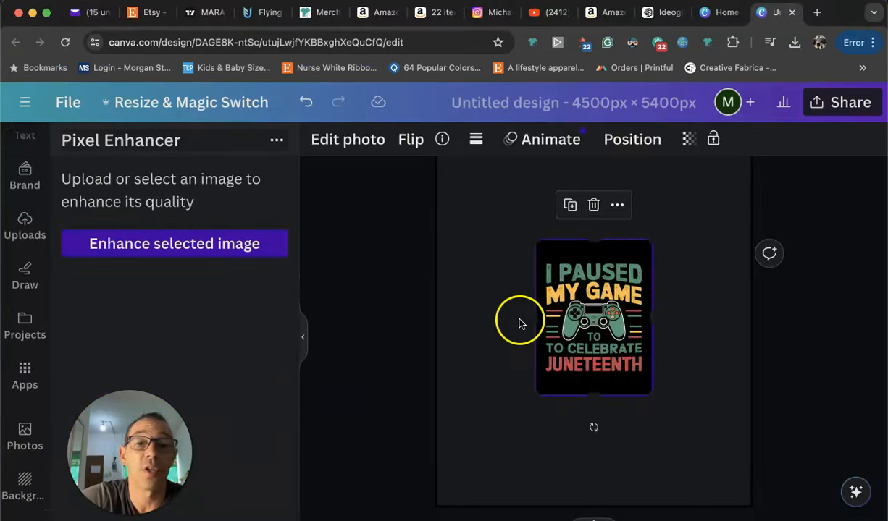
Step: Enlarge the "I Paused My Game" image by its corners until it covers most of the canvas
{"action": "left_click_drag", "start_coordinate": [530, 240], "coordinate": [446, 175]}
{"action": "scroll", "coordinate": [638, 391], "scroll_direction": "up", "scroll_amount": 2}
{"action": "scroll", "coordinate": [657, 424], "scroll_direction": "down", "scroll_amount": 1}
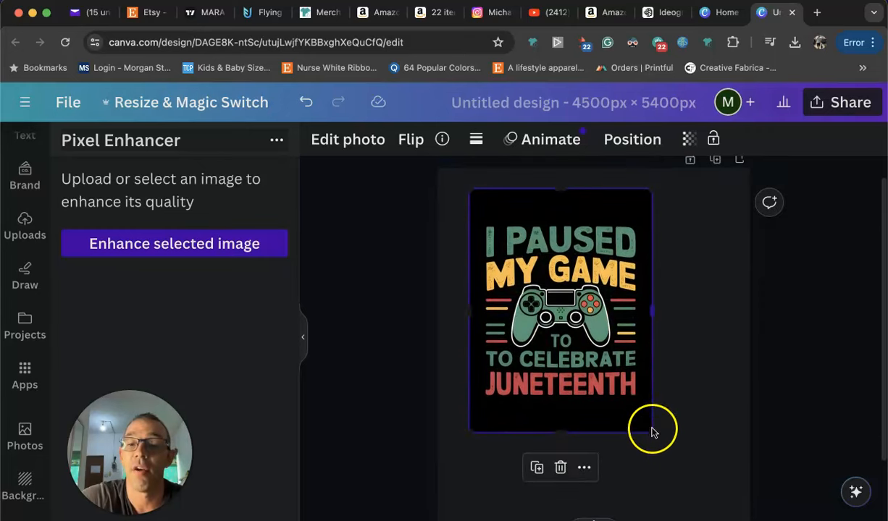
{"action": "left_click_drag", "start_coordinate": [654, 430], "coordinate": [763, 487]}
{"action": "left_click_drag", "start_coordinate": [667, 406], "coordinate": [669, 404]}
{"action": "left_click_drag", "start_coordinate": [472, 190], "coordinate": [446, 189]}
{"action": "scroll", "coordinate": [617, 268], "scroll_direction": "down", "scroll_amount": 1}
{"action": "scroll", "coordinate": [617, 268], "scroll_direction": "down", "scroll_amount": 1}
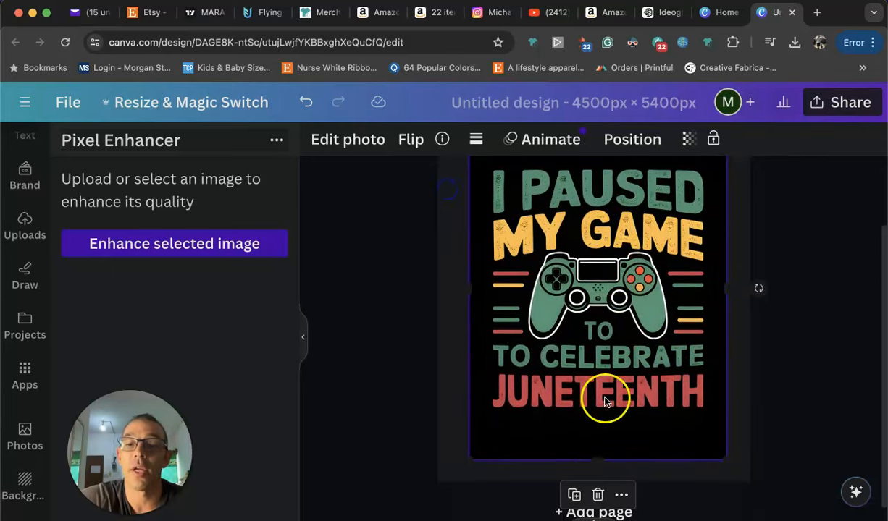
Step: Extend the image to the edges of the canvas so it fills the whole page, and deselect it
{"action": "scroll", "coordinate": [468, 460], "scroll_direction": "down", "scroll_amount": 1}
{"action": "left_click_drag", "start_coordinate": [467, 463], "coordinate": [454, 475]}
{"action": "left_click_drag", "start_coordinate": [730, 303], "coordinate": [753, 301]}
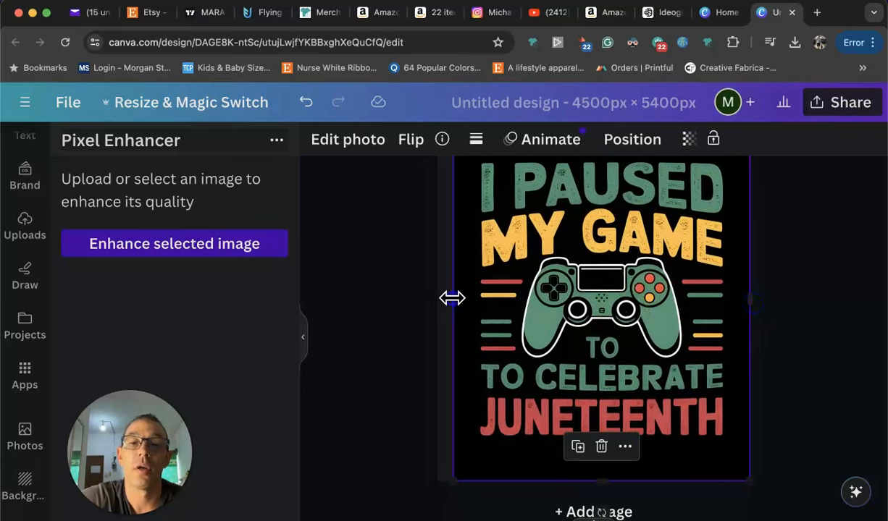
{"action": "left_click_drag", "start_coordinate": [451, 297], "coordinate": [438, 296]}
{"action": "left_click", "coordinate": [630, 318]}
{"action": "scroll", "coordinate": [624, 333], "scroll_direction": "up", "scroll_amount": 1}
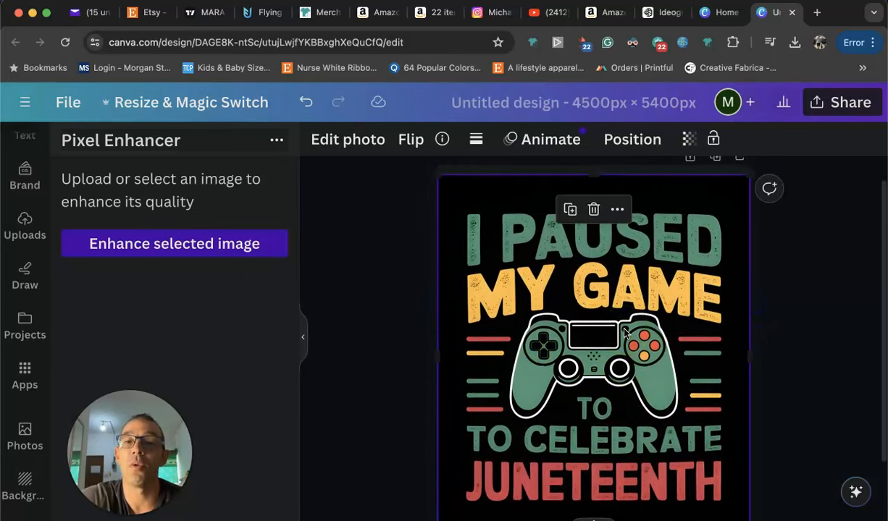
{"action": "scroll", "coordinate": [608, 239], "scroll_direction": "up", "scroll_amount": 1}
{"action": "left_click_drag", "start_coordinate": [590, 202], "coordinate": [589, 193]}
{"action": "left_click", "coordinate": [853, 269]}
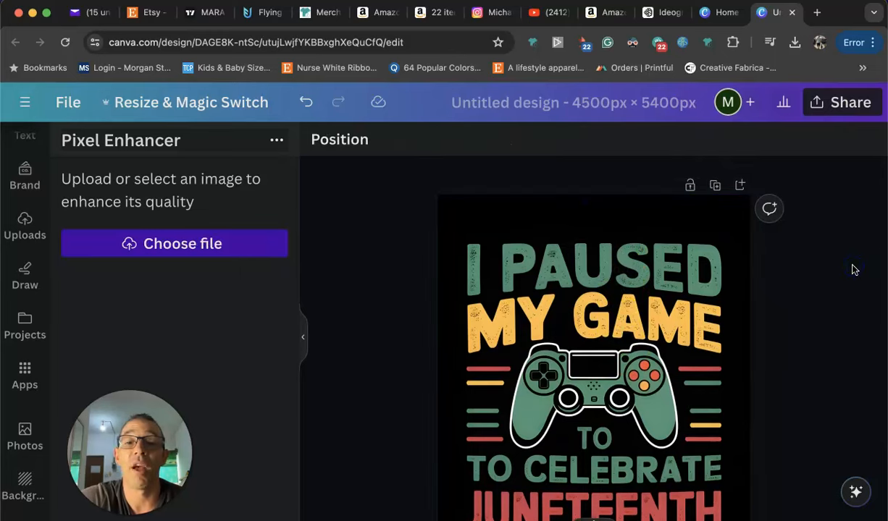
Step: Download the finished design as a PNG at 4,500 × 5,400 px
{"action": "left_click", "coordinate": [840, 103]}
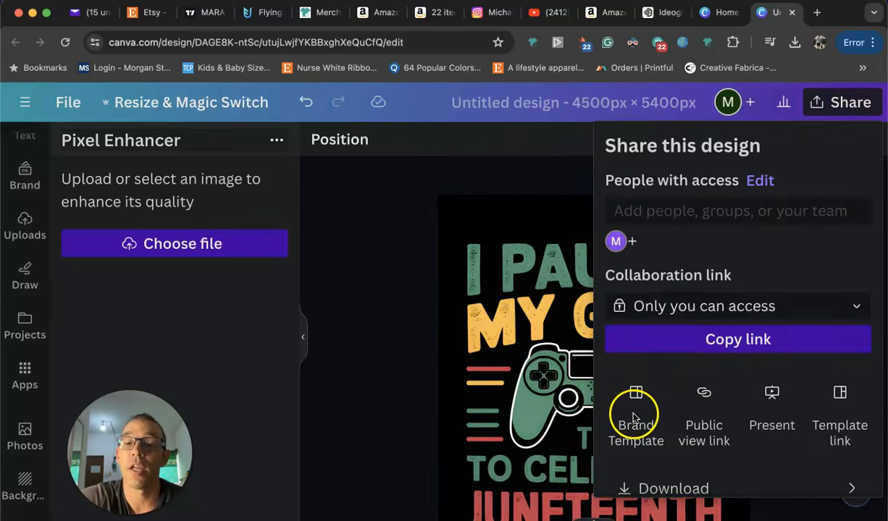
{"action": "scroll", "coordinate": [648, 434], "scroll_direction": "down", "scroll_amount": 1}
{"action": "left_click", "coordinate": [657, 450]}
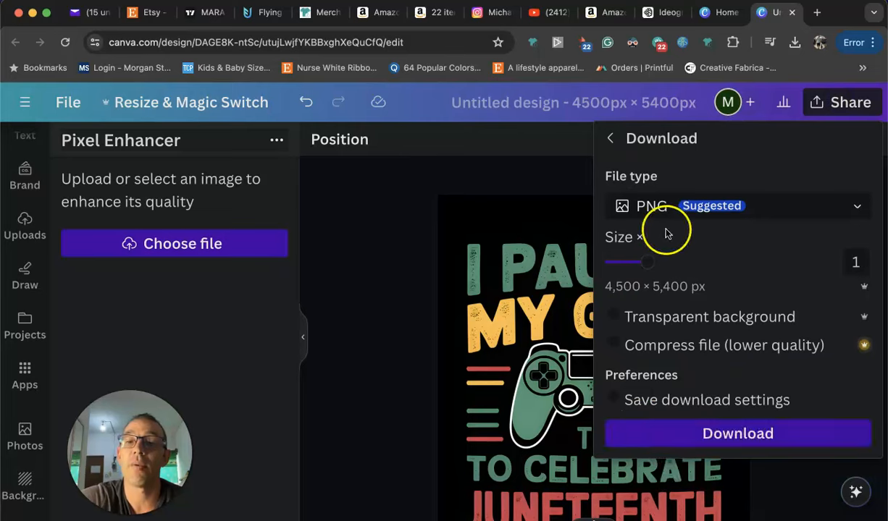
{"action": "left_click", "coordinate": [695, 431]}
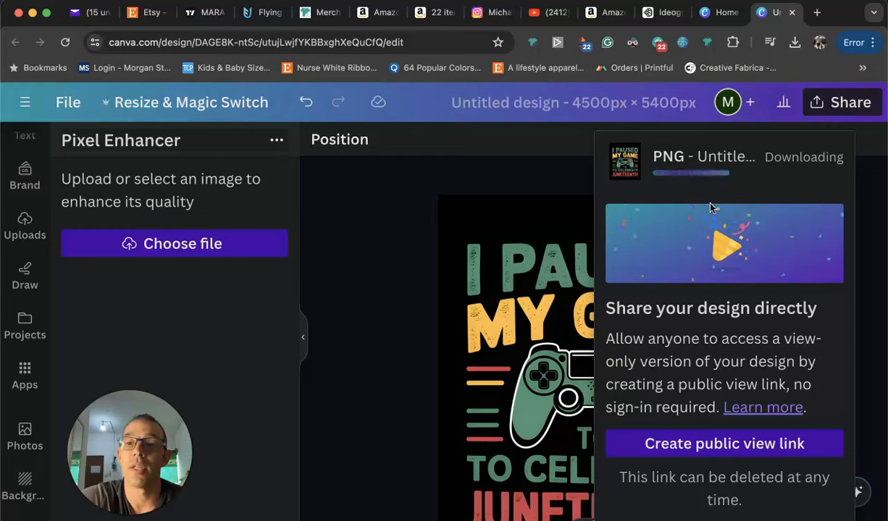
Step: Open Untitled design (2).png from the Downloads folder in Adobe Photoshop 2024
{"action": "left_click", "coordinate": [794, 42]}
{"action": "left_click_drag", "start_coordinate": [676, 77], "coordinate": [58, 512]}
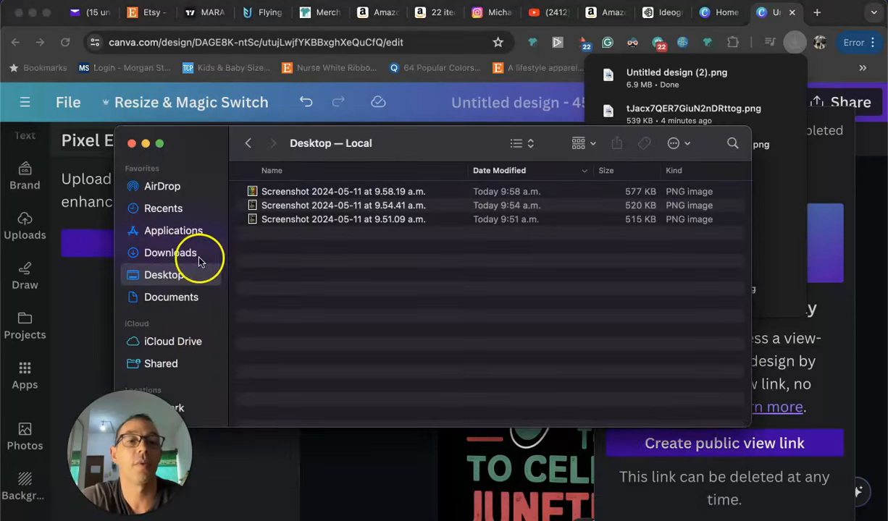
{"action": "left_click", "coordinate": [190, 254]}
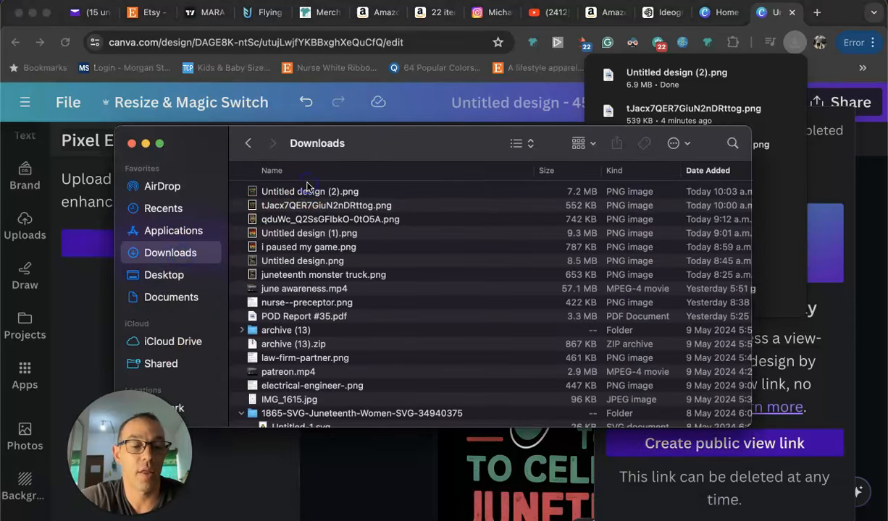
{"action": "right_click", "coordinate": [307, 187]}
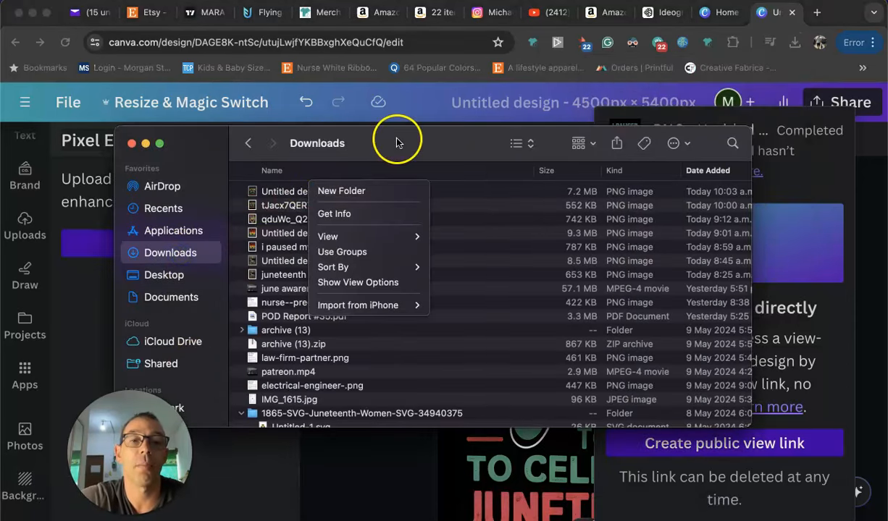
{"action": "left_click", "coordinate": [396, 143]}
{"action": "left_click", "coordinate": [312, 191]}
{"action": "right_click", "coordinate": [311, 191]}
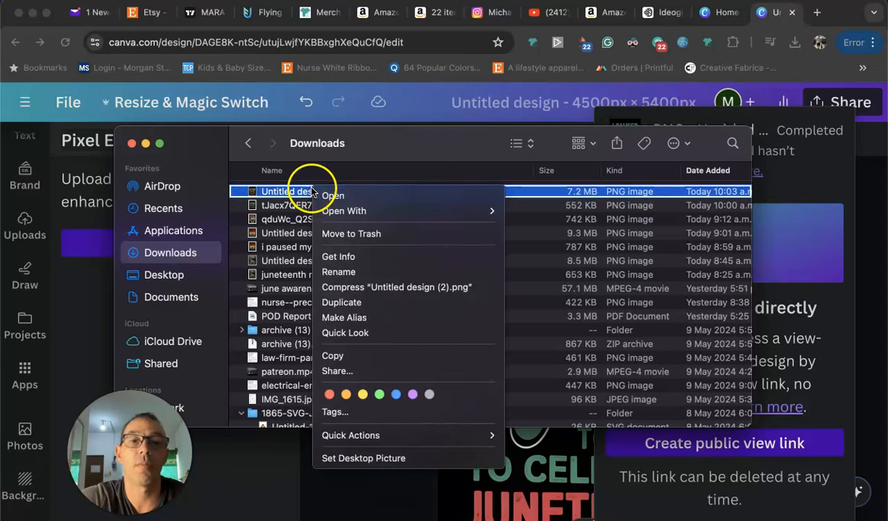
{"action": "mouse_move", "coordinate": [447, 210]}
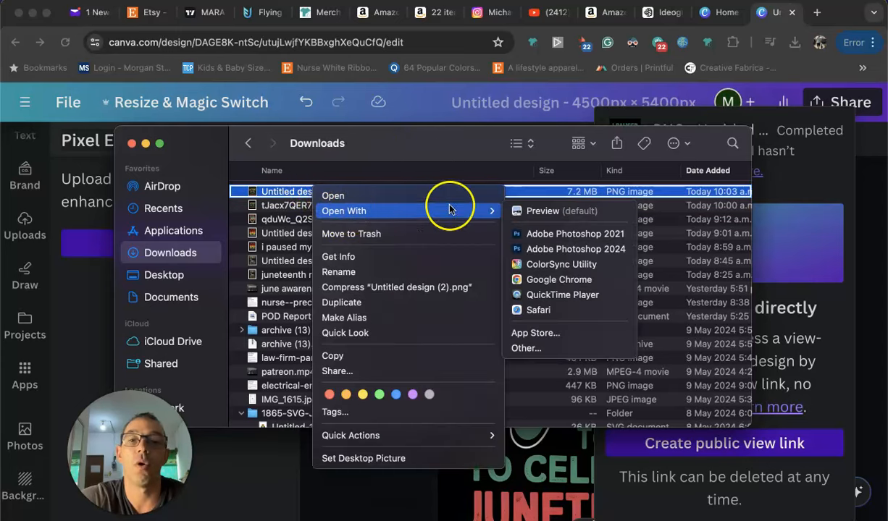
{"action": "left_click", "coordinate": [548, 246]}
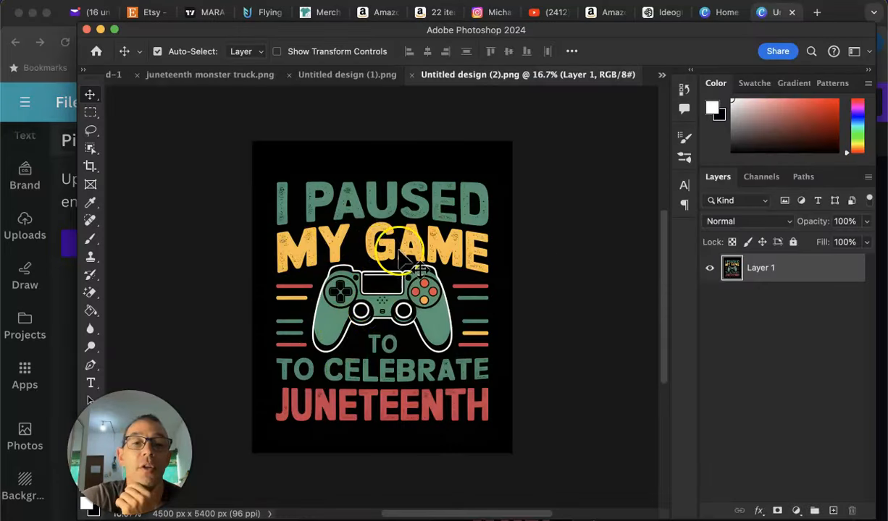
Step: Compare with the earlier Untitled design (1).png, then erase the black background around the new design with the Magic Eraser
{"action": "left_click", "coordinate": [347, 73]}
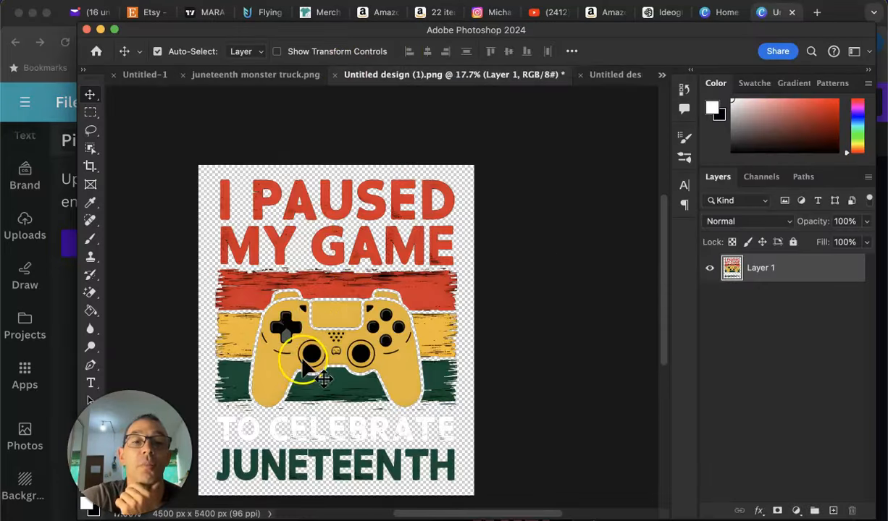
{"action": "left_click", "coordinate": [609, 74]}
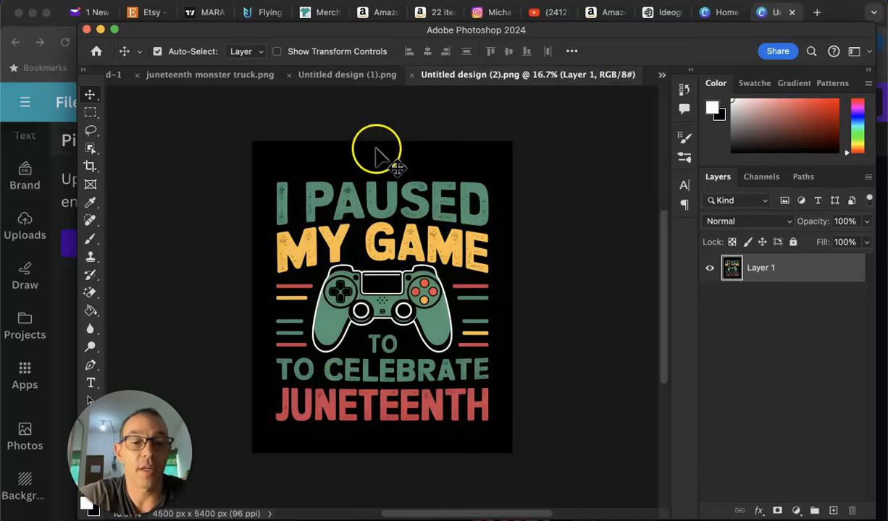
{"action": "key", "text": "w"}
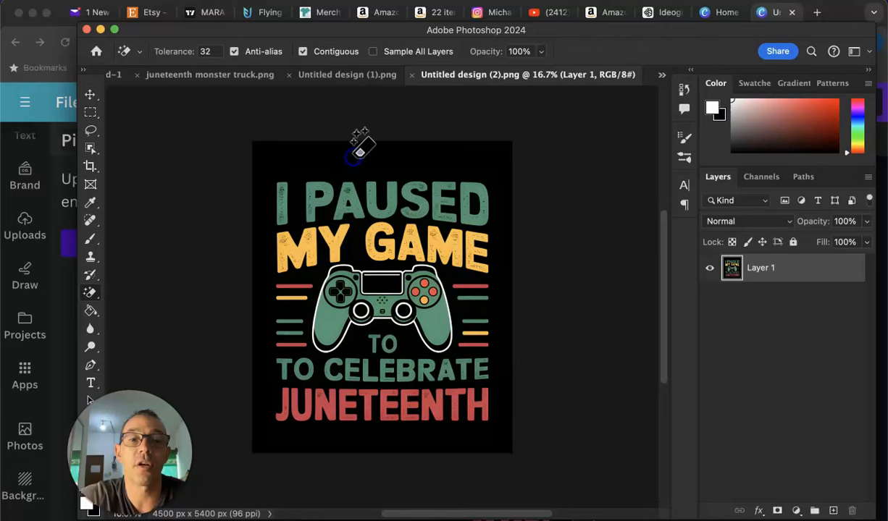
{"action": "left_click", "coordinate": [354, 152]}
{"action": "scroll", "coordinate": [362, 144], "scroll_direction": "up", "scroll_amount": 3}
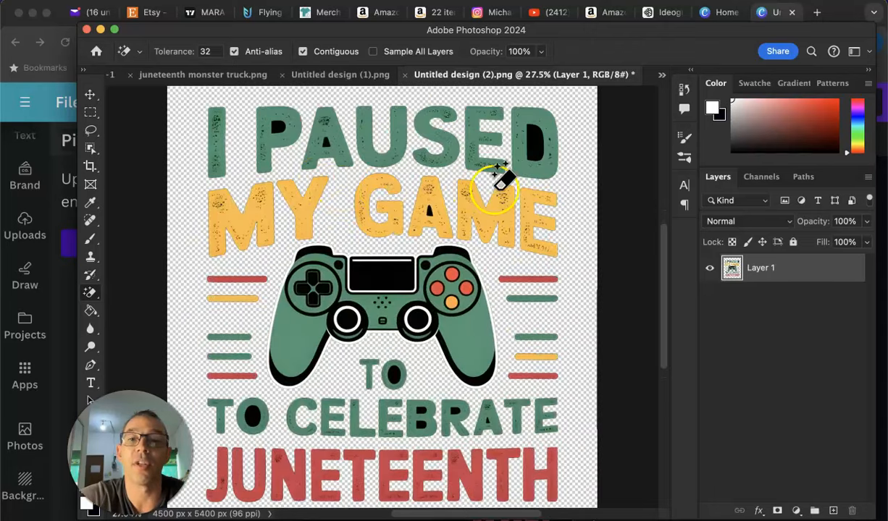
Step: Erase the black areas inside the letters P and D of "PAUSED"
{"action": "left_click", "coordinate": [276, 131]}
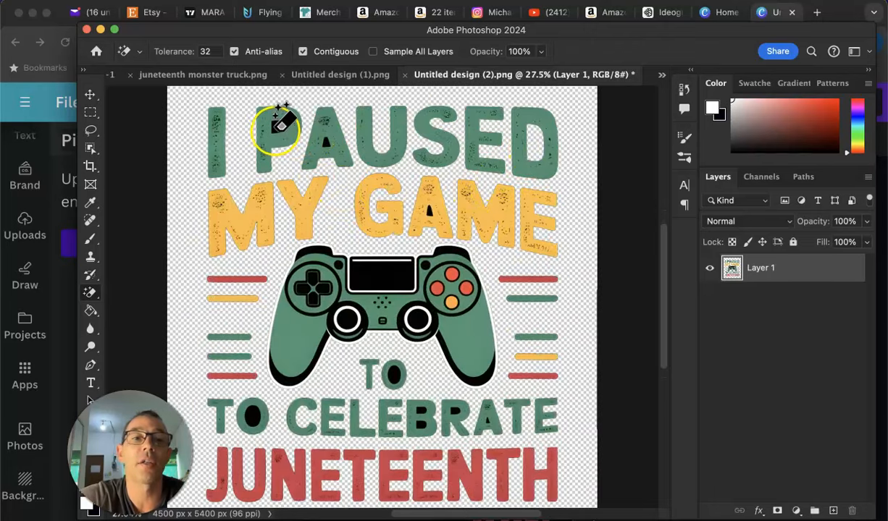
{"action": "scroll", "coordinate": [366, 148], "scroll_direction": "up", "scroll_amount": 2}
{"action": "scroll", "coordinate": [357, 169], "scroll_direction": "up", "scroll_amount": 1}
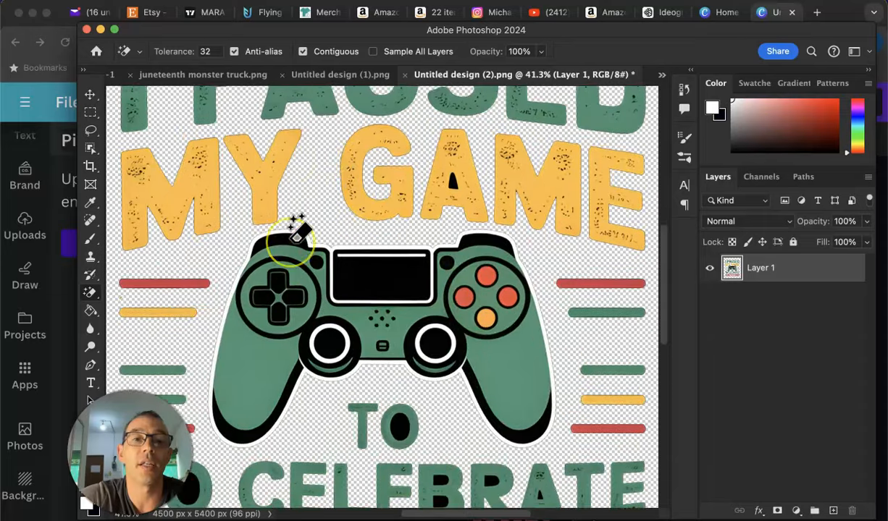
{"action": "scroll", "coordinate": [297, 231], "scroll_direction": "up", "scroll_amount": 3}
Step: Erase the black inside the O of both "TO" words and in the upper half of the B in "CELEBRATE"
{"action": "scroll", "coordinate": [362, 261], "scroll_direction": "down", "scroll_amount": 6}
{"action": "left_click", "coordinate": [399, 288]}
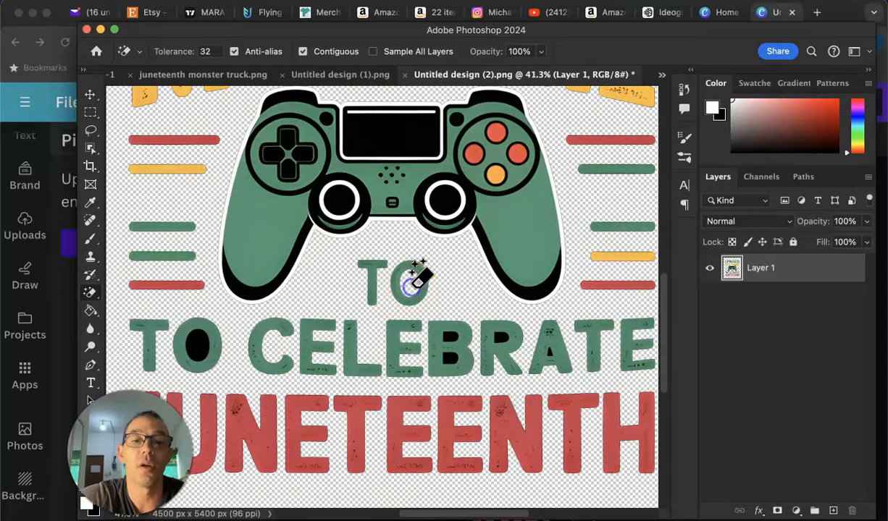
{"action": "scroll", "coordinate": [387, 296], "scroll_direction": "left", "scroll_amount": 5}
{"action": "left_click", "coordinate": [353, 327]}
{"action": "scroll", "coordinate": [357, 333], "scroll_direction": "right", "scroll_amount": 5}
{"action": "left_click", "coordinate": [440, 327]}
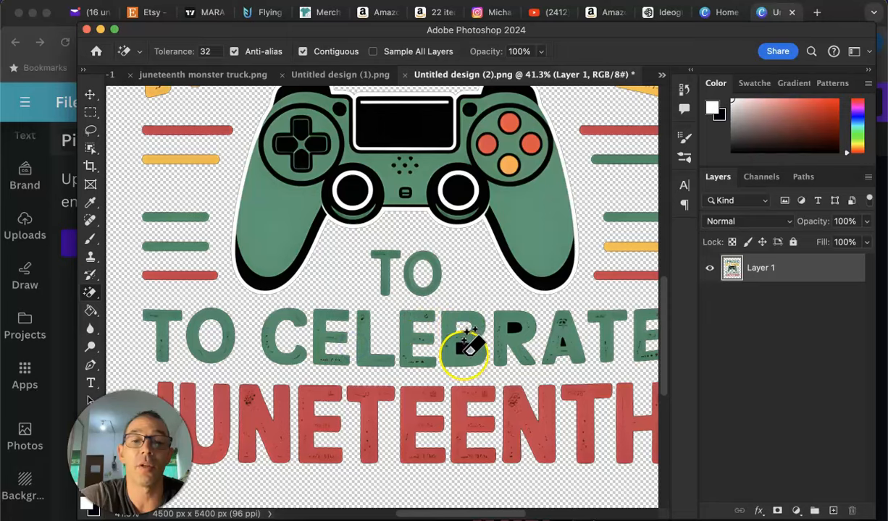
{"action": "left_click", "coordinate": [467, 339]}
{"action": "key", "text": "super+z"}
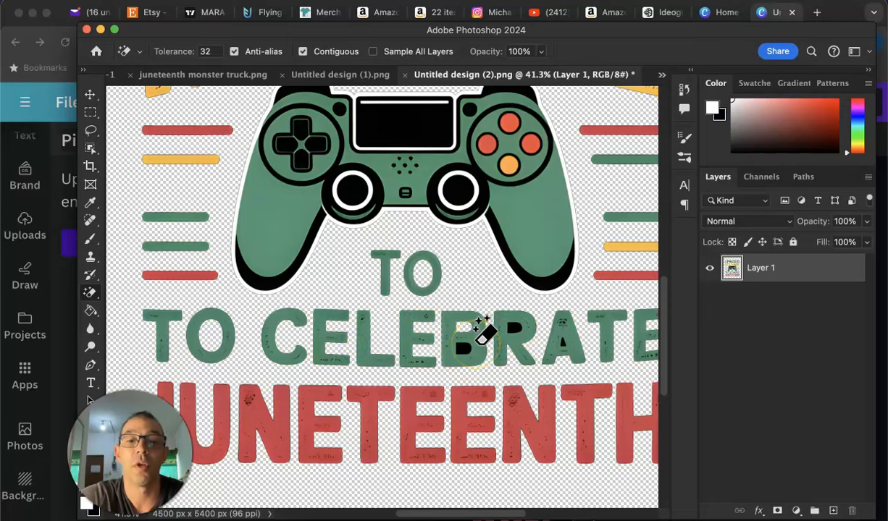
Step: Capture a screenshot of the "Steppin' Into Juneteenth" artwork on the black T-shirt in the Amazon listing
{"action": "scroll", "coordinate": [475, 337], "scroll_direction": "down", "scroll_amount": 5}
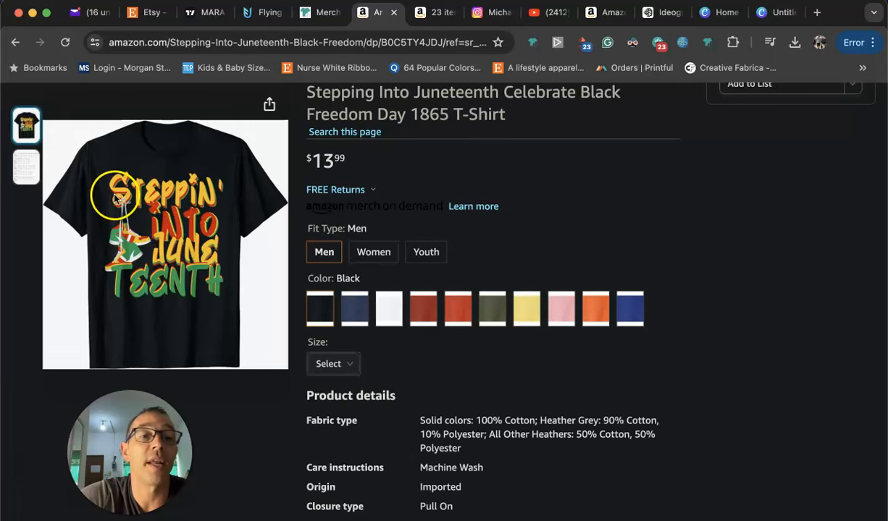
{"action": "key", "text": "super+shift+4"}
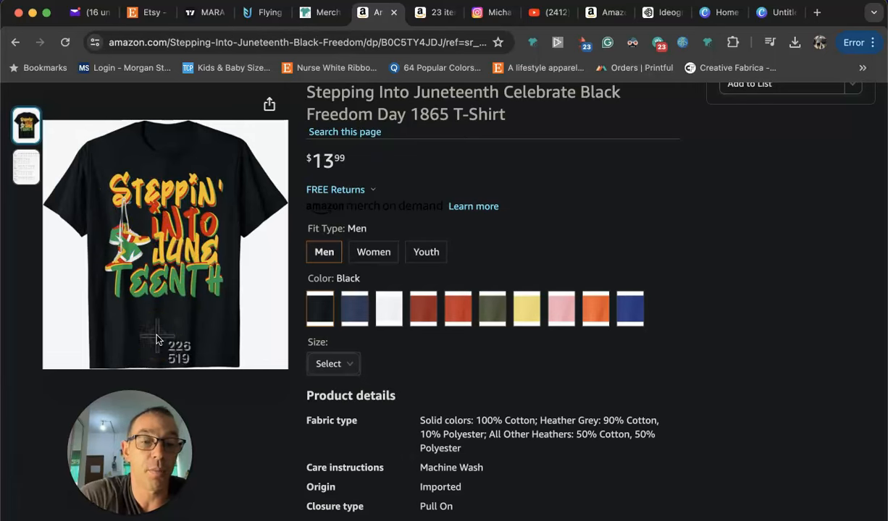
{"action": "left_click_drag", "start_coordinate": [99, 166], "coordinate": [232, 310]}
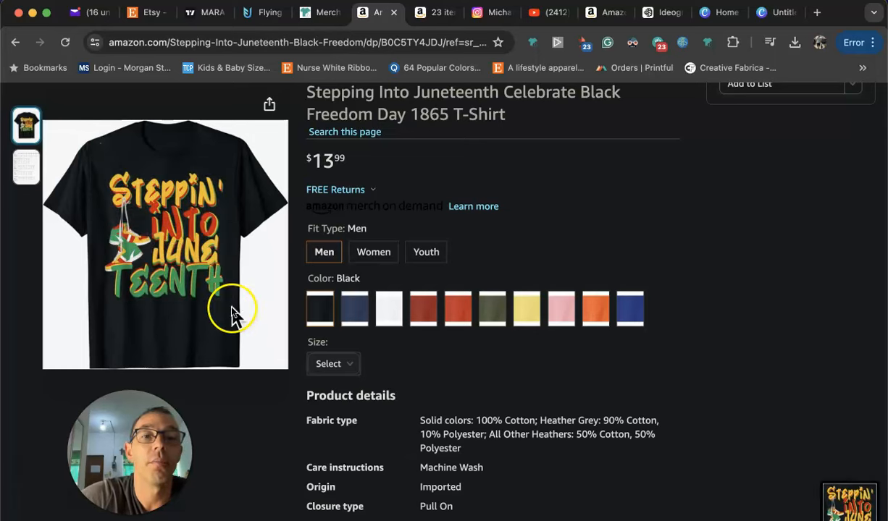
Step: Switch to Ideogram and open the expanded prompt form for a new image
{"action": "left_click", "coordinate": [655, 16]}
{"action": "left_click", "coordinate": [48, 109]}
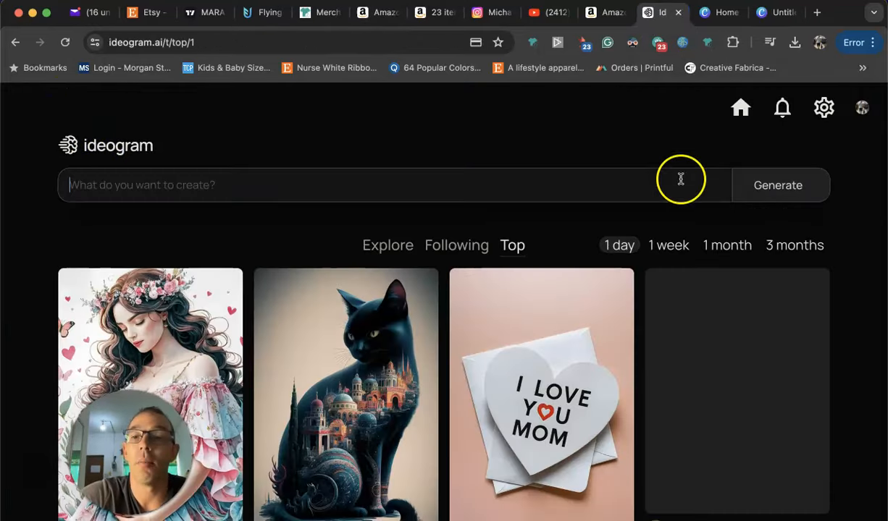
{"action": "left_click", "coordinate": [438, 191]}
Step: Try to upload Untitled design (2).png from the Downloads folder to Ideogram
{"action": "left_click", "coordinate": [611, 194]}
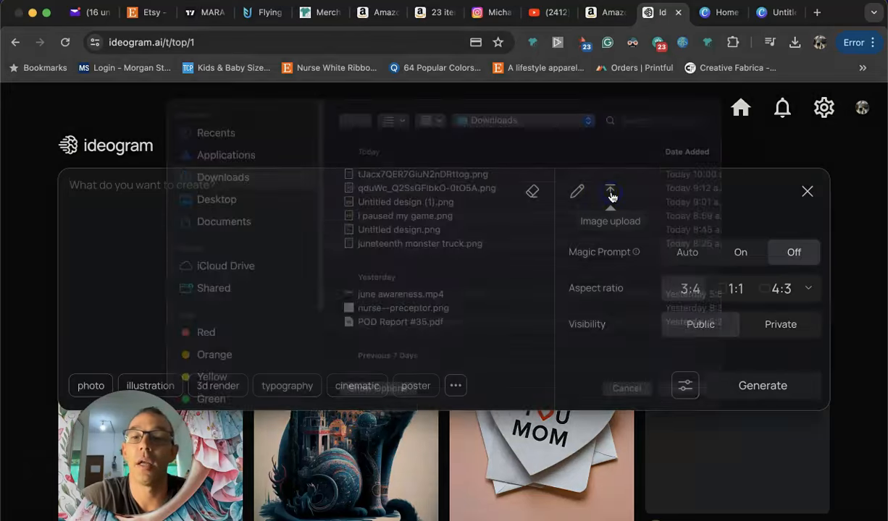
{"action": "left_click", "coordinate": [397, 194]}
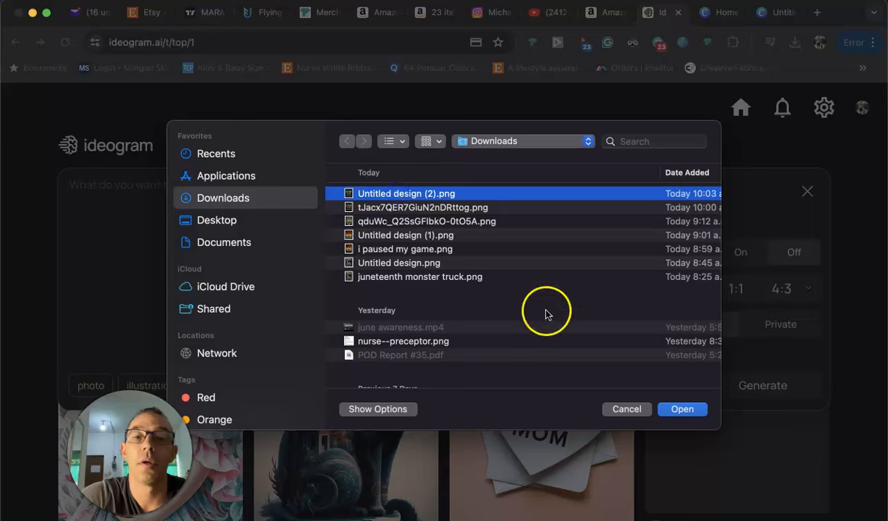
{"action": "left_click", "coordinate": [680, 409]}
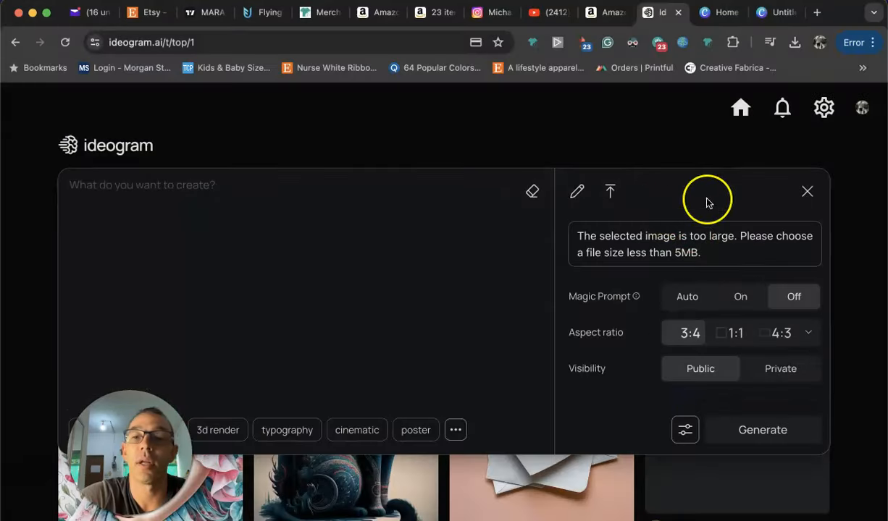
{"action": "left_click", "coordinate": [806, 191]}
Step: Upload the newly captured "Steppin' Into Juneteenth" screenshot from the Desktop folder as the source image
{"action": "left_click", "coordinate": [724, 187]}
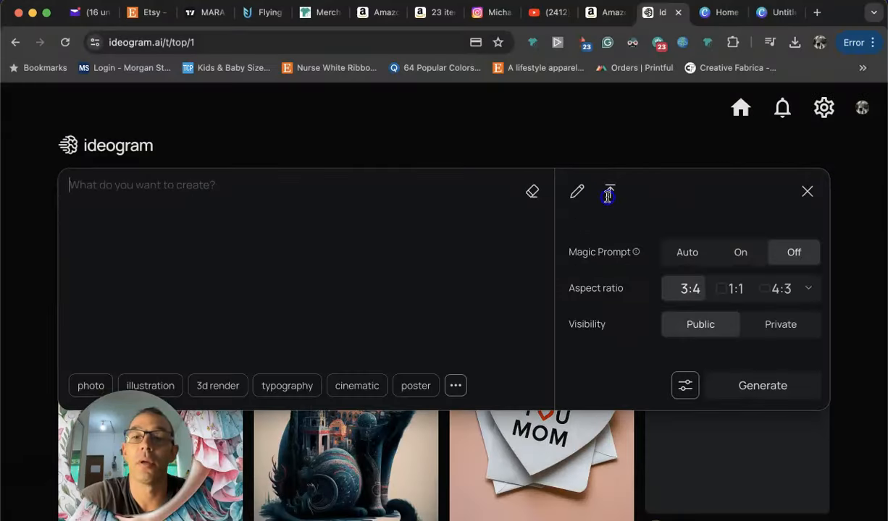
{"action": "left_click", "coordinate": [611, 192]}
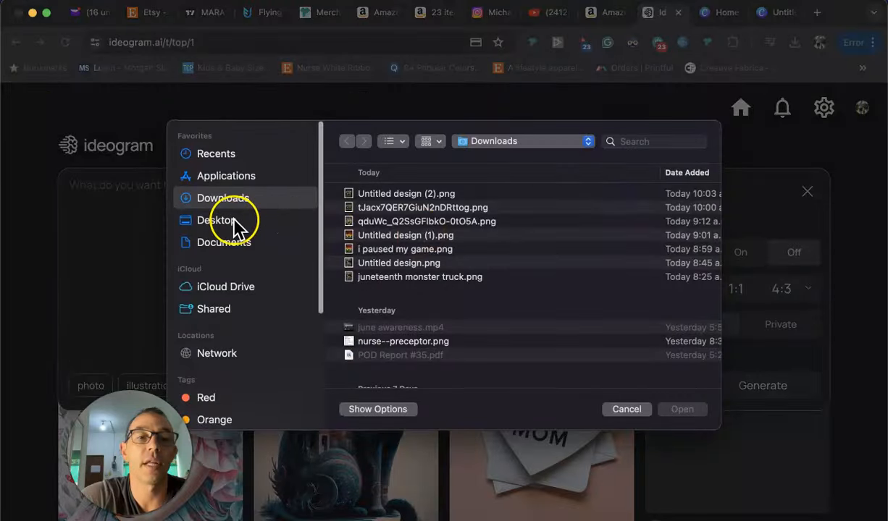
{"action": "left_click", "coordinate": [236, 217]}
{"action": "left_click", "coordinate": [399, 194]}
{"action": "double_click", "coordinate": [402, 194]}
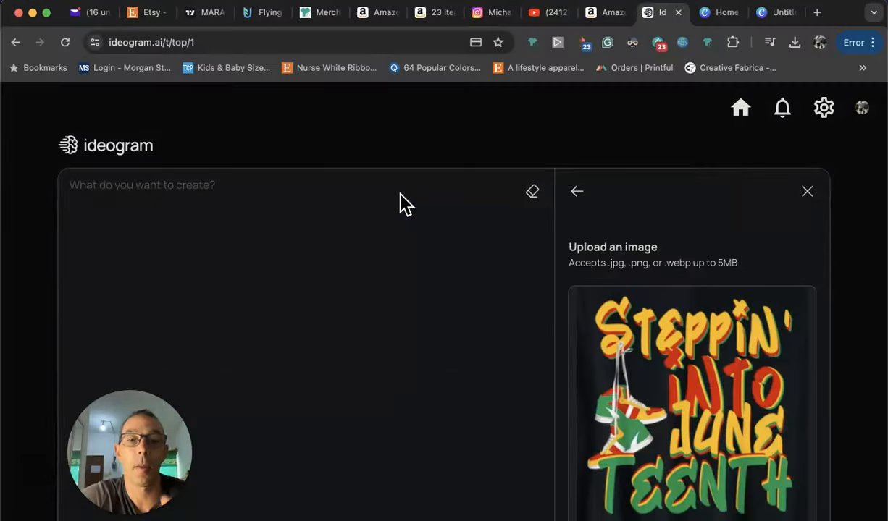
Step: Have the uploaded image described as a prompt, and generate new designs from that description in 3:4 with Magic Prompt off
{"action": "left_click", "coordinate": [566, 118]}
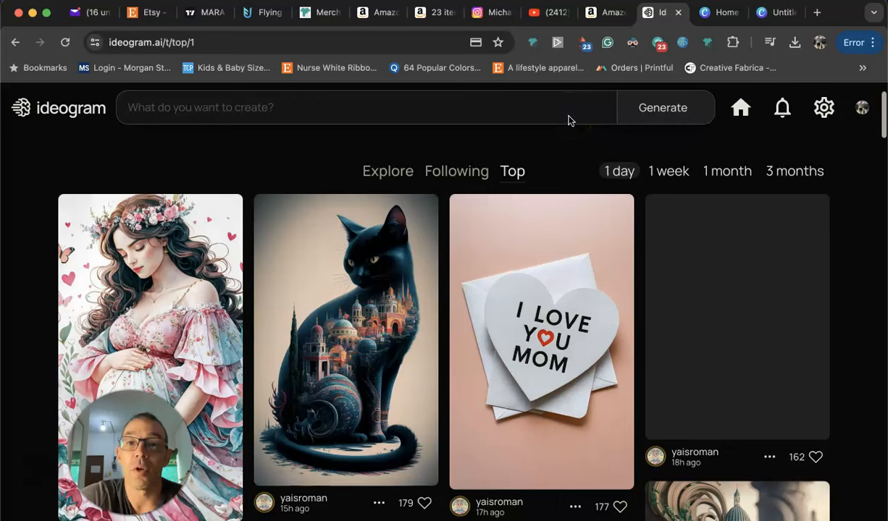
{"action": "left_click", "coordinate": [568, 118]}
{"action": "left_click", "coordinate": [513, 482]}
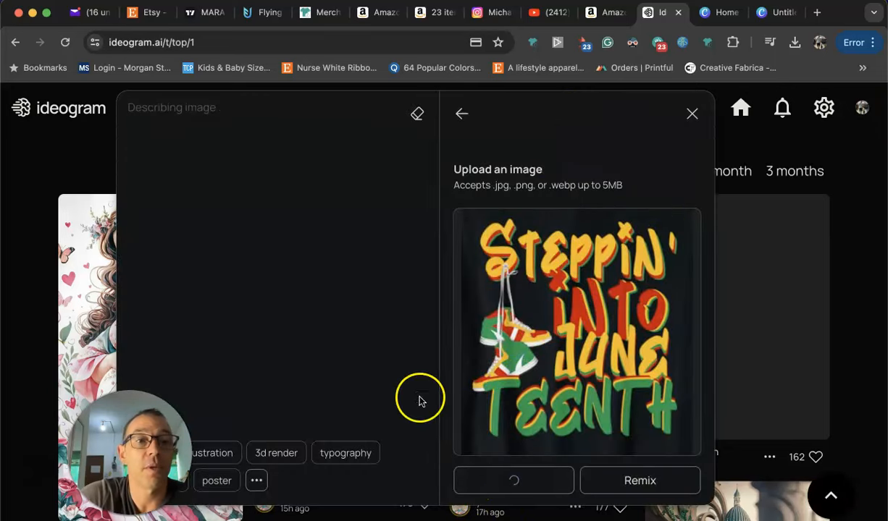
{"action": "scroll", "coordinate": [358, 379], "scroll_direction": "up", "scroll_amount": 2}
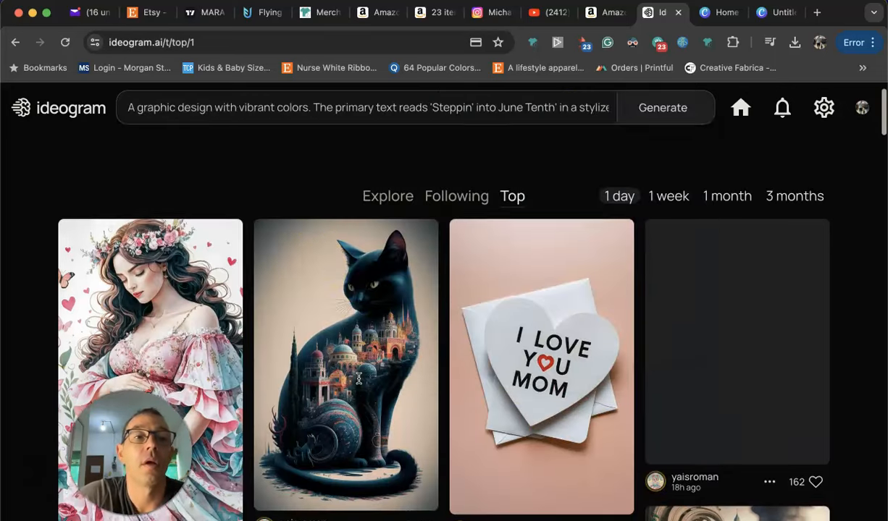
{"action": "left_click", "coordinate": [294, 140]}
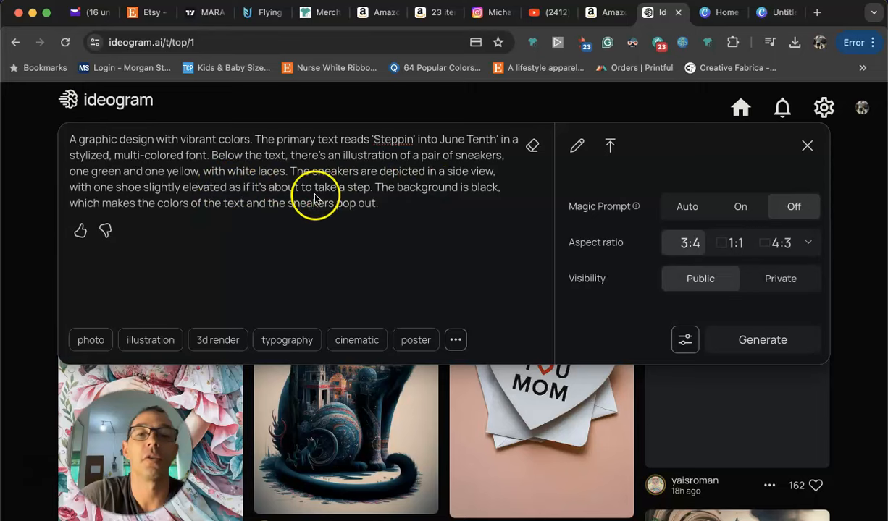
{"action": "left_click", "coordinate": [773, 339]}
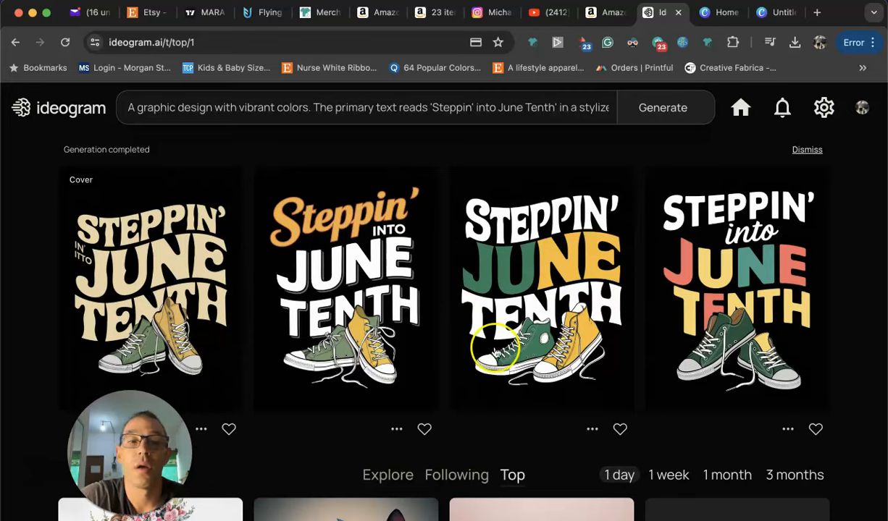
Step: Open the fourth generated design, with the multicoloured "JUNE TENTH" lettering, and generate a remix of it using the same prompt
{"action": "left_click", "coordinate": [766, 273]}
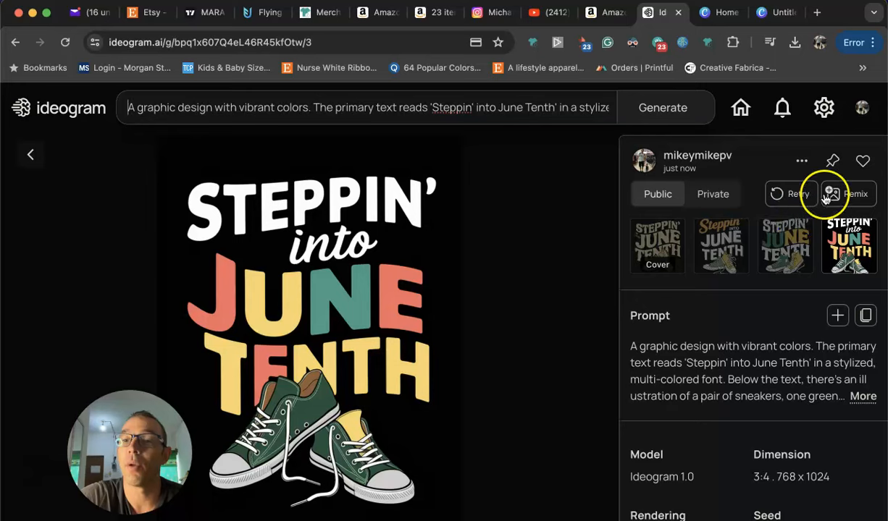
{"action": "left_click", "coordinate": [854, 194]}
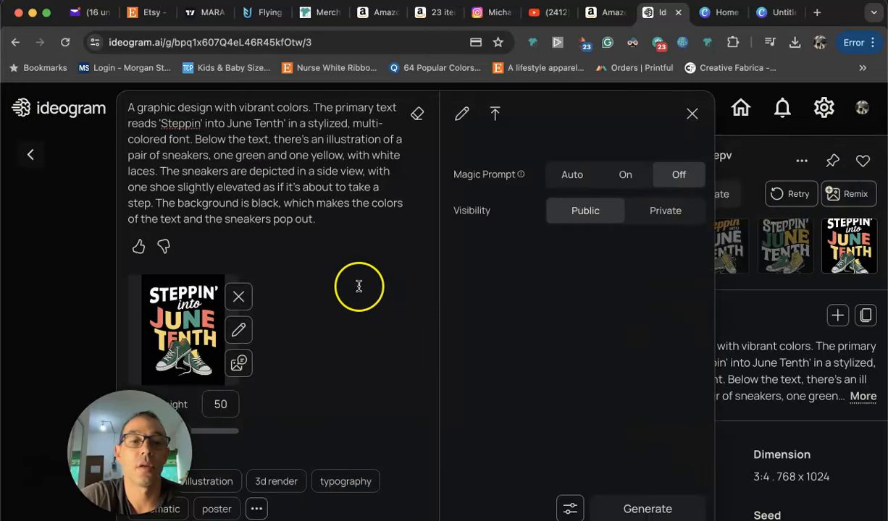
{"action": "left_click", "coordinate": [648, 508]}
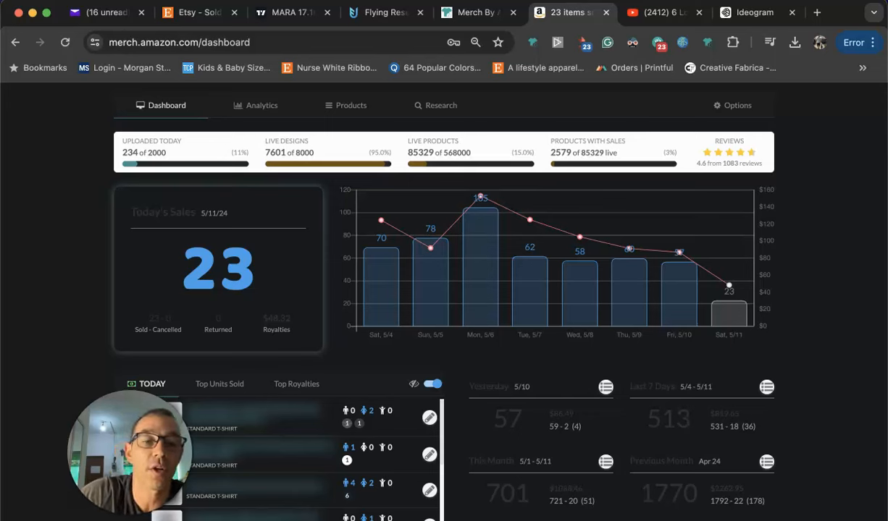
Step: Examine the daily sales chart on the Merch dashboard, and switch to the YouTube video about niches for June
{"action": "mouse_move", "coordinate": [603, 236]}
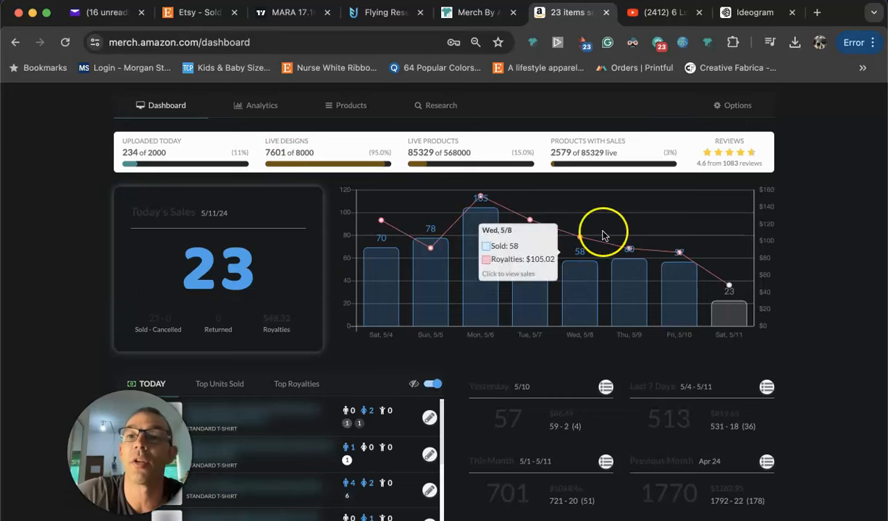
{"action": "left_click", "coordinate": [641, 12]}
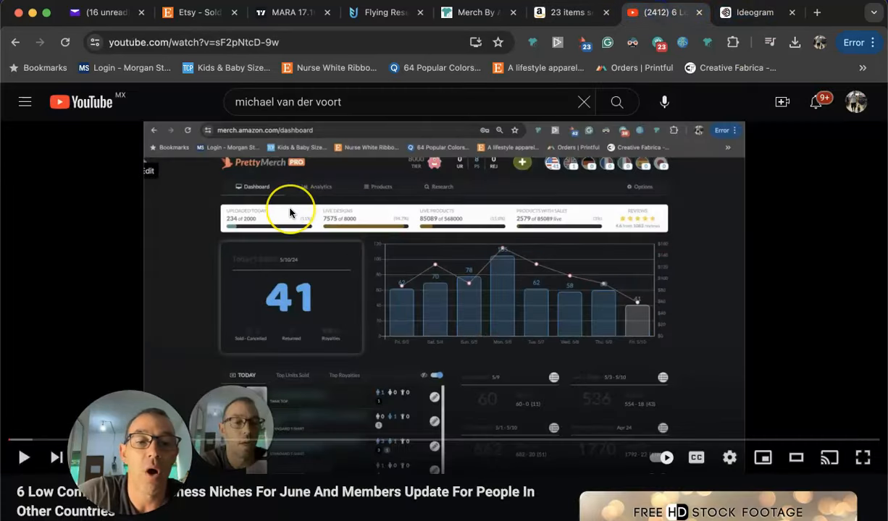
Step: View the channel's membership levels, examine the perks included in the Silver level, and close the membership details
{"action": "scroll", "coordinate": [289, 212], "scroll_direction": "down", "scroll_amount": 5}
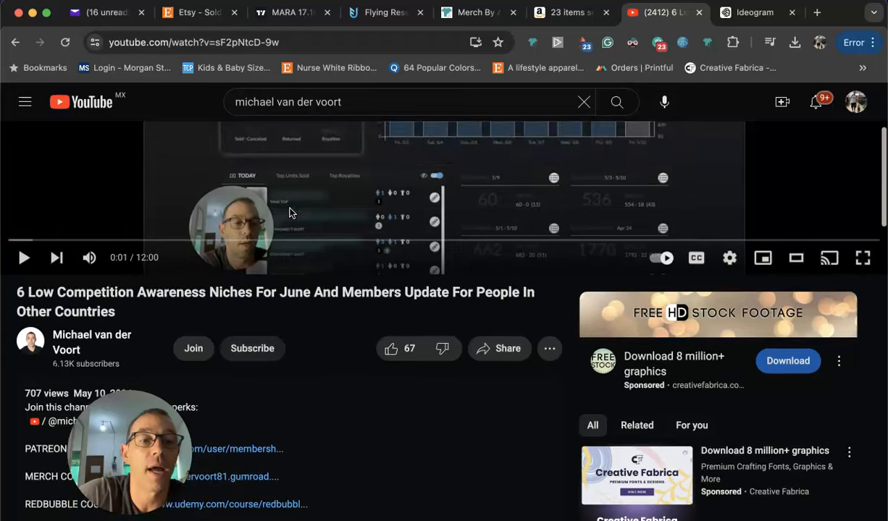
{"action": "left_click", "coordinate": [195, 349]}
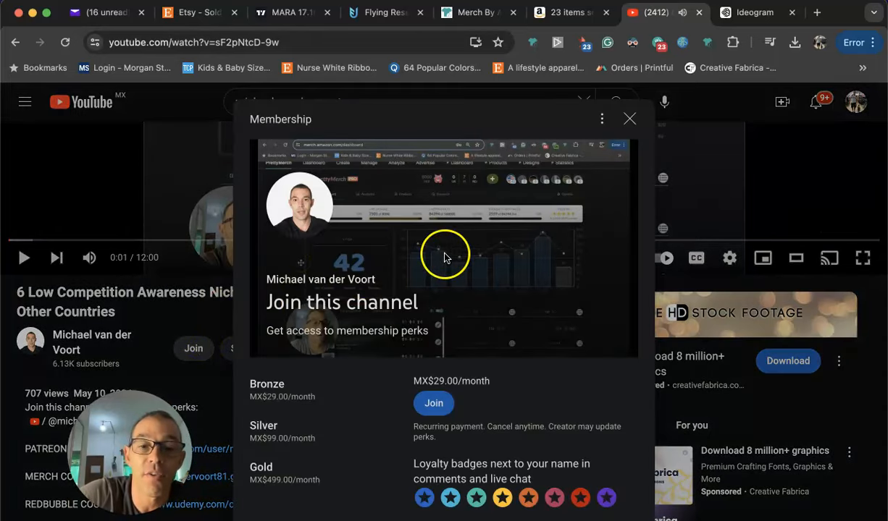
{"action": "scroll", "coordinate": [446, 253], "scroll_direction": "down", "scroll_amount": 1}
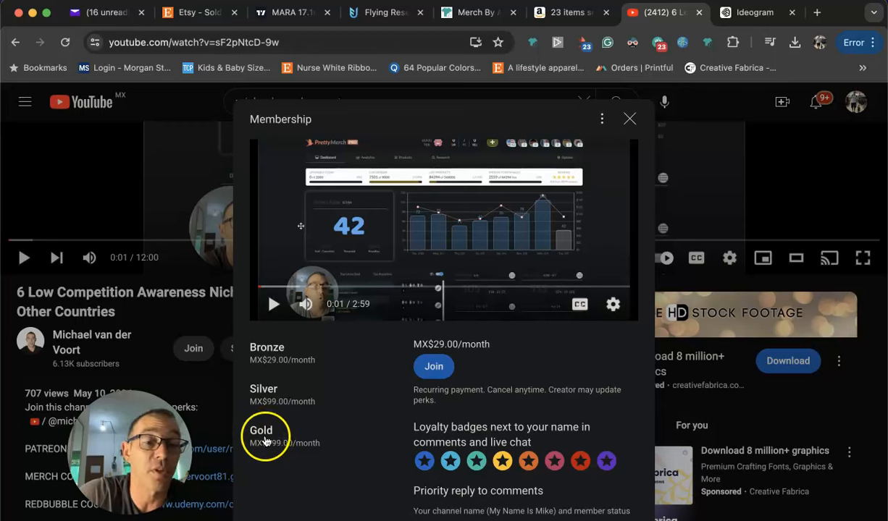
{"action": "left_click", "coordinate": [265, 393]}
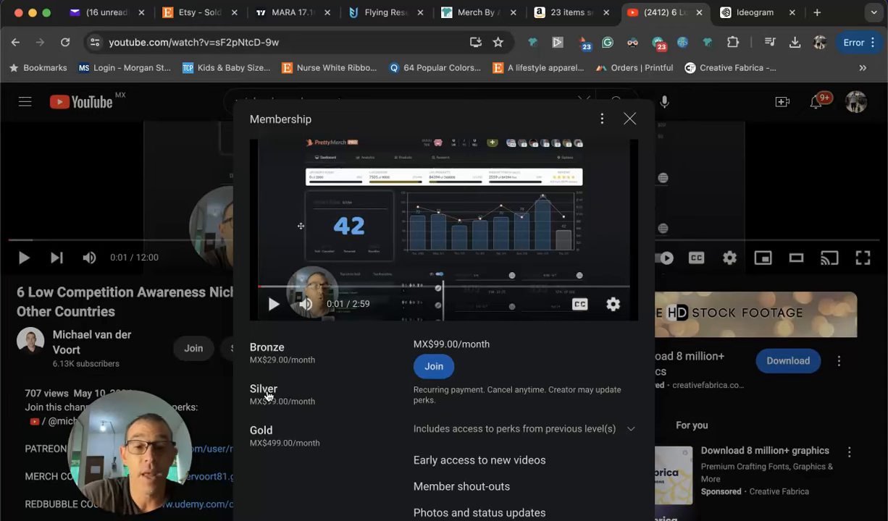
{"action": "scroll", "coordinate": [427, 377], "scroll_direction": "down", "scroll_amount": 2}
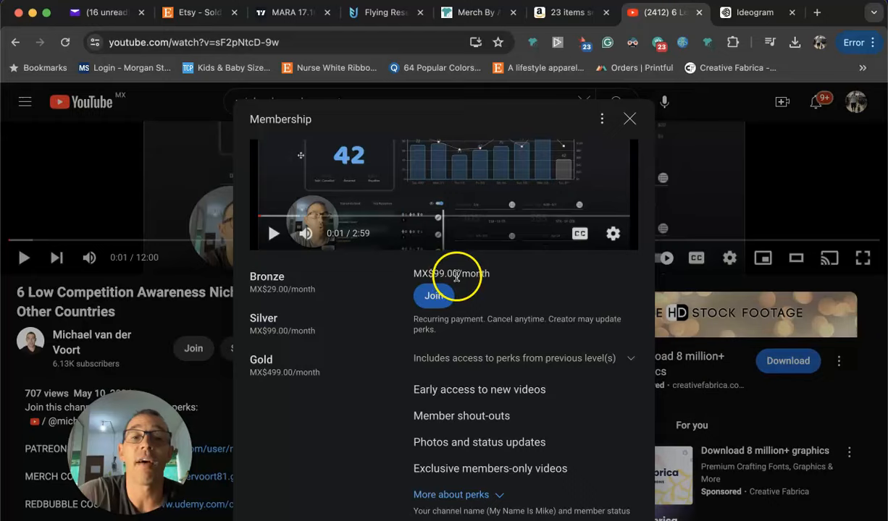
{"action": "scroll", "coordinate": [413, 282], "scroll_direction": "up", "scroll_amount": 3}
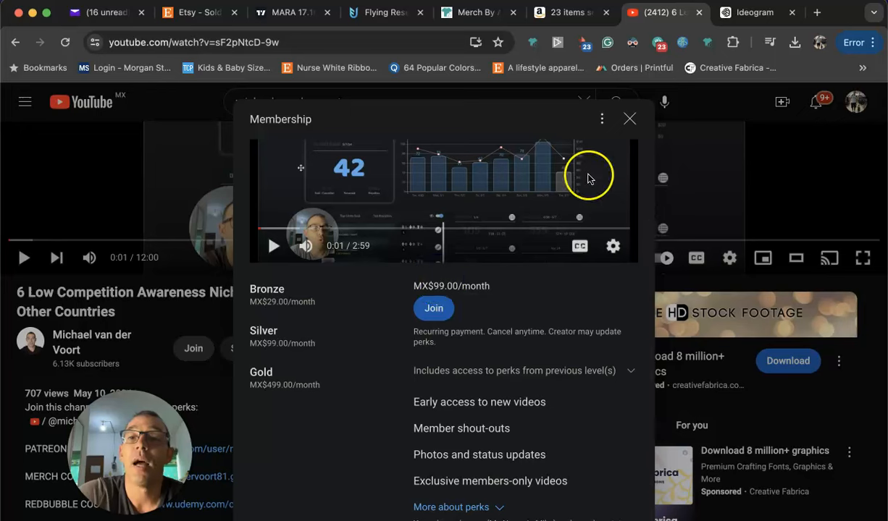
{"action": "left_click", "coordinate": [631, 120]}
Step: Open the Merch course link from the video description and look over the Merch By Amazon Master Class page
{"action": "scroll", "coordinate": [289, 240], "scroll_direction": "down", "scroll_amount": 2}
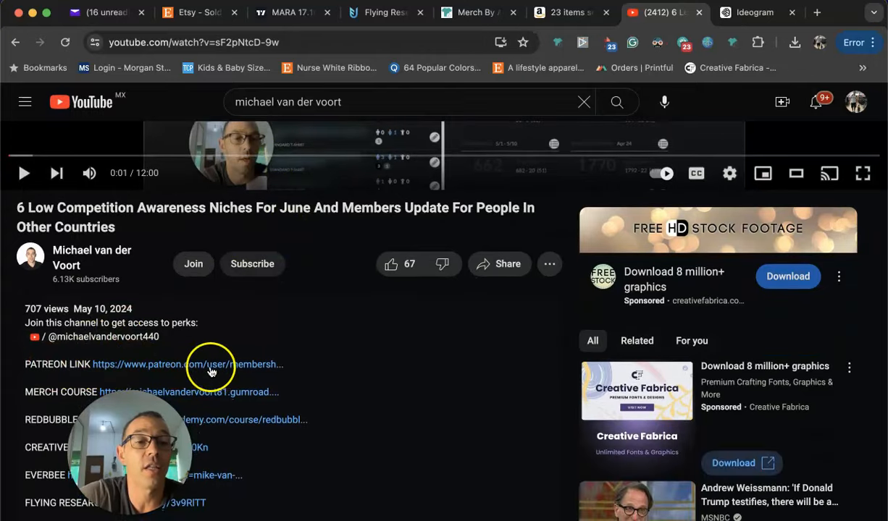
{"action": "scroll", "coordinate": [361, 371], "scroll_direction": "down", "scroll_amount": 1}
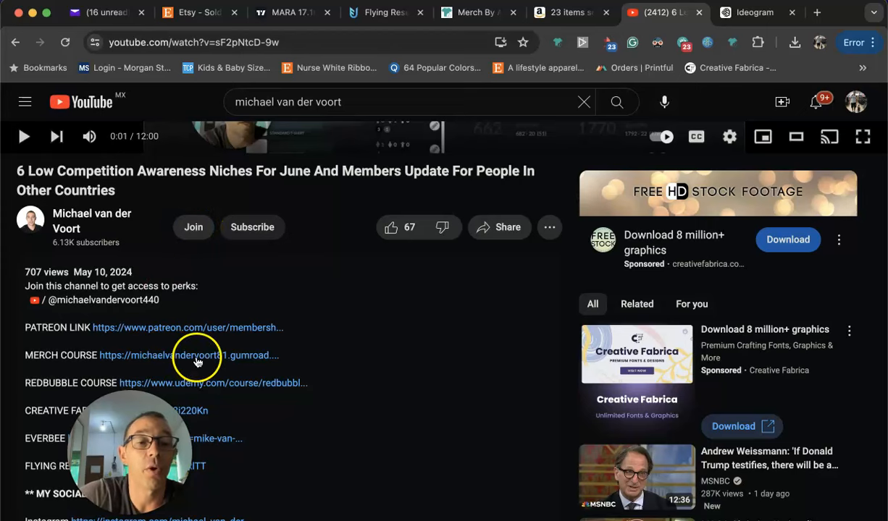
{"action": "left_click", "coordinate": [197, 362]}
{"action": "scroll", "coordinate": [514, 292], "scroll_direction": "down", "scroll_amount": 5}
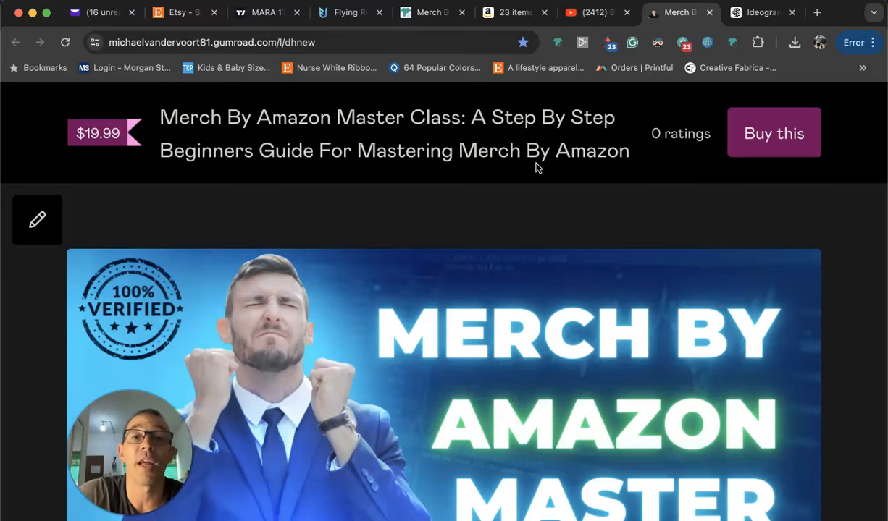
Step: Return to the Merch dashboard and check the sold units and royalties for individual days in the sales chart
{"action": "left_click", "coordinate": [507, 13]}
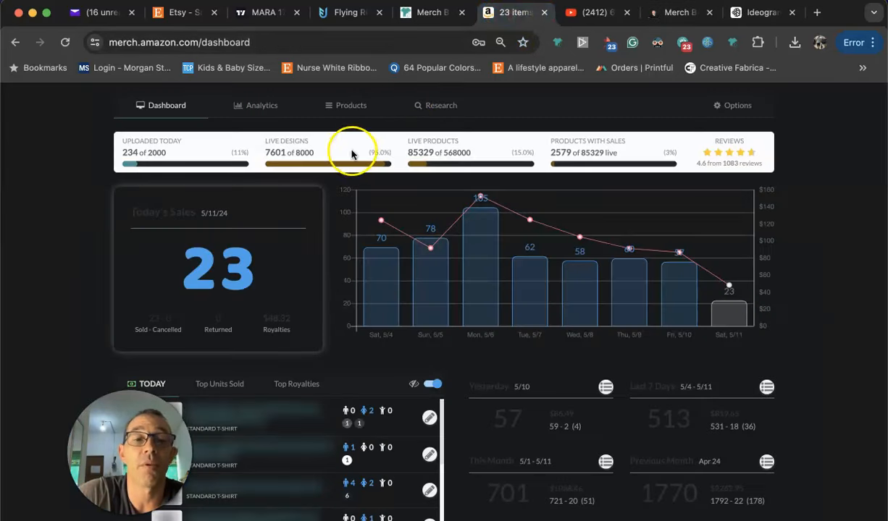
{"action": "scroll", "coordinate": [351, 153], "scroll_direction": "down", "scroll_amount": 1}
{"action": "mouse_move", "coordinate": [499, 175]}
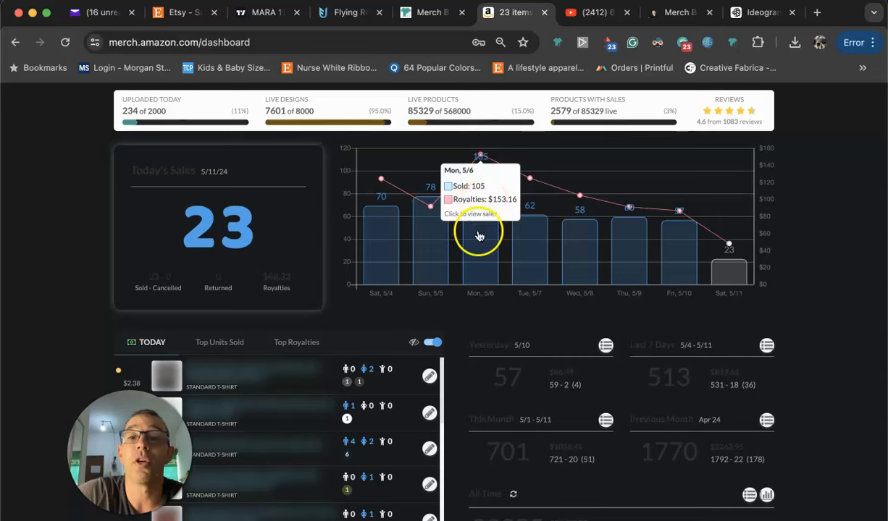
{"action": "mouse_move", "coordinate": [616, 250]}
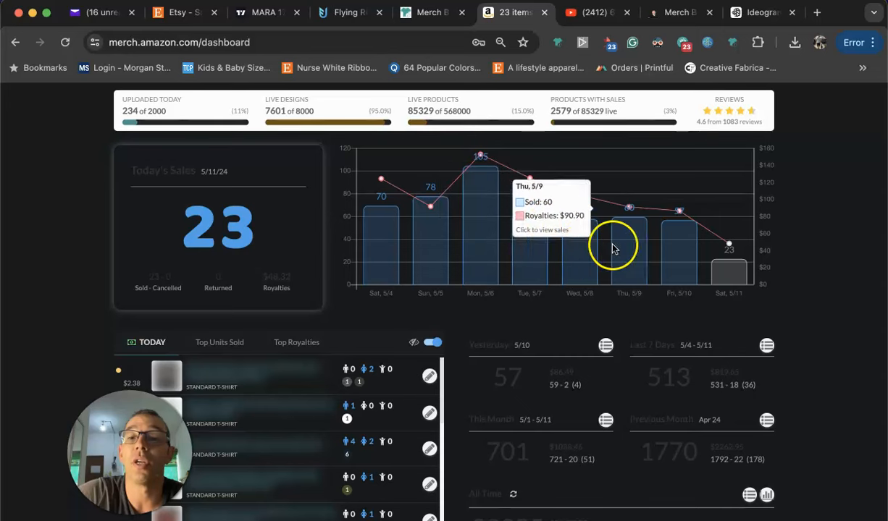